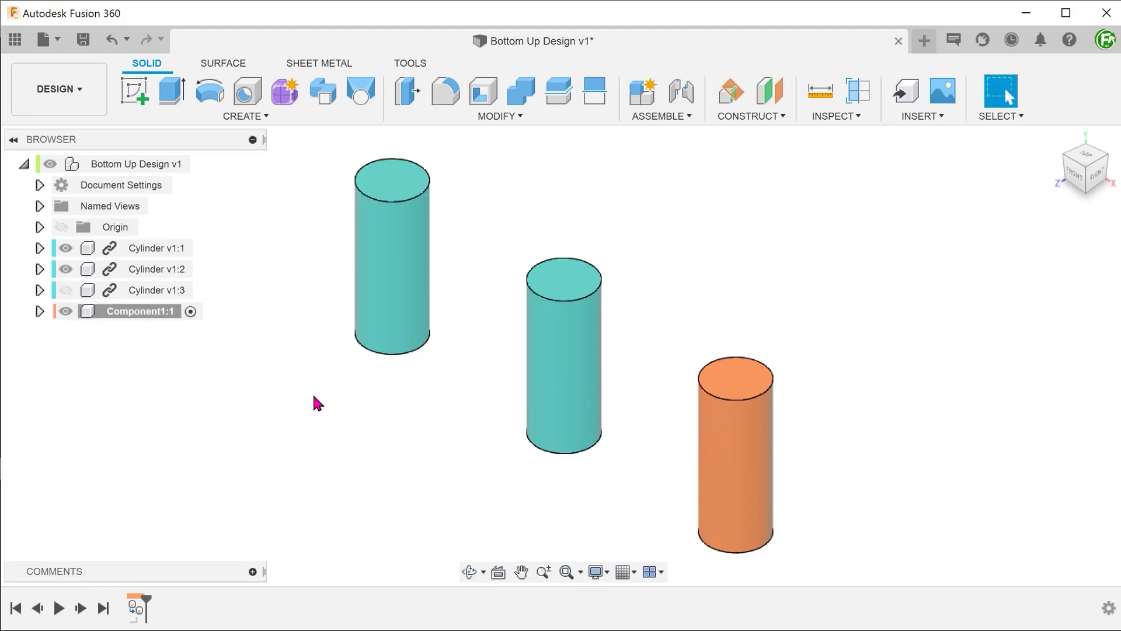
Step: Round the orange cylinder's top edge with a 5 mm fillet
key("f")
left_click(714, 395)
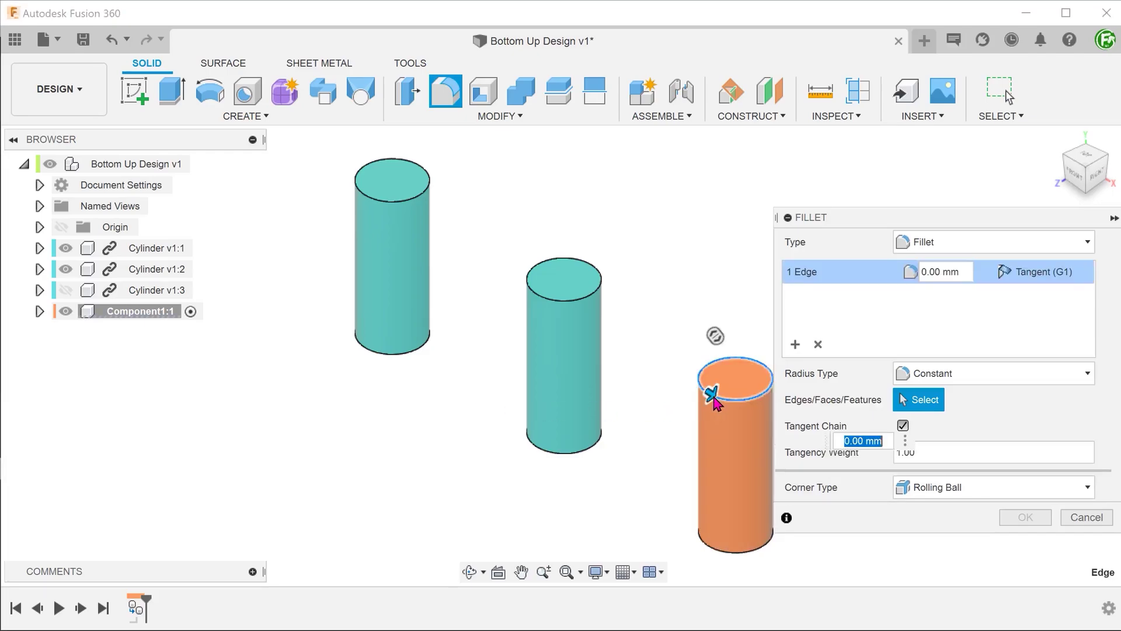
type("5")
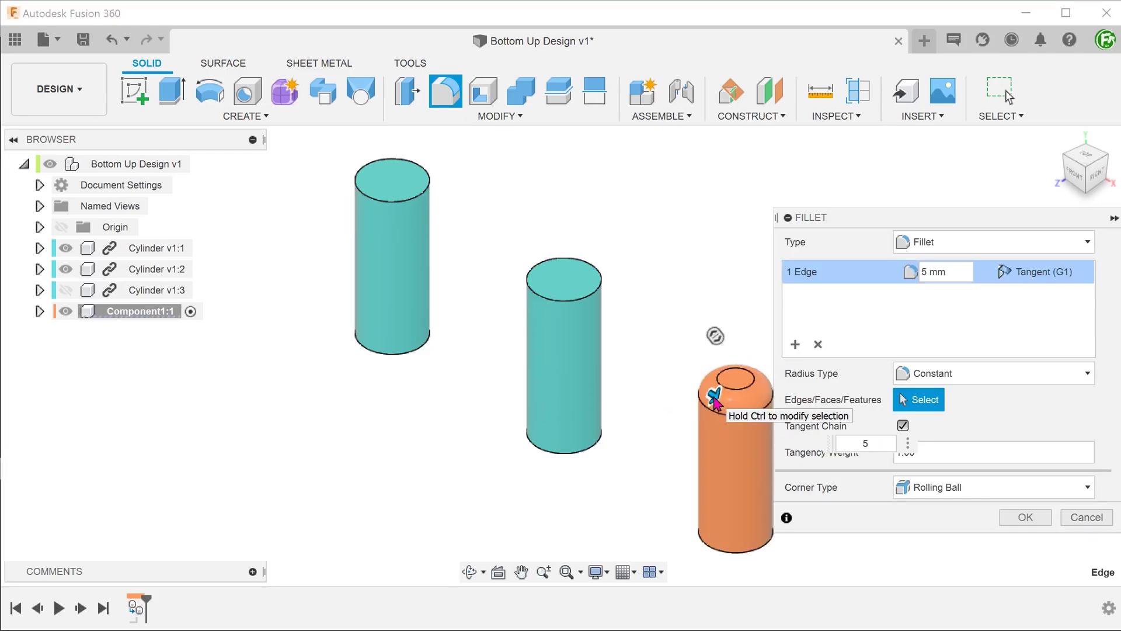
left_click(1026, 518)
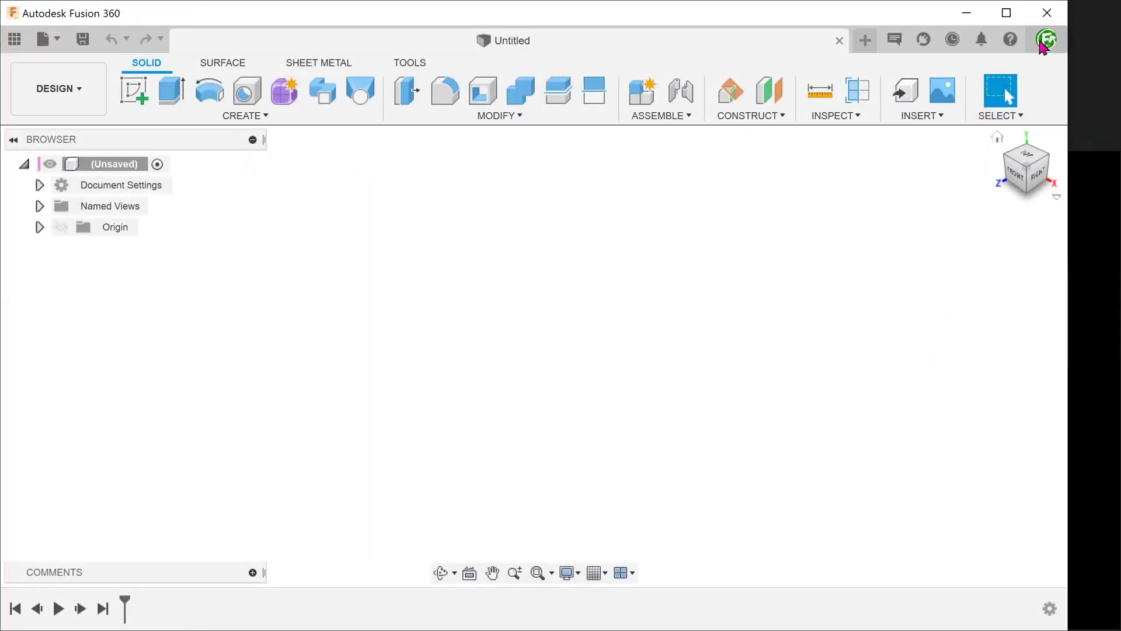
Step: Uncheck Active component visibility in the General > Design preferences and apply the change
left_click(1041, 42)
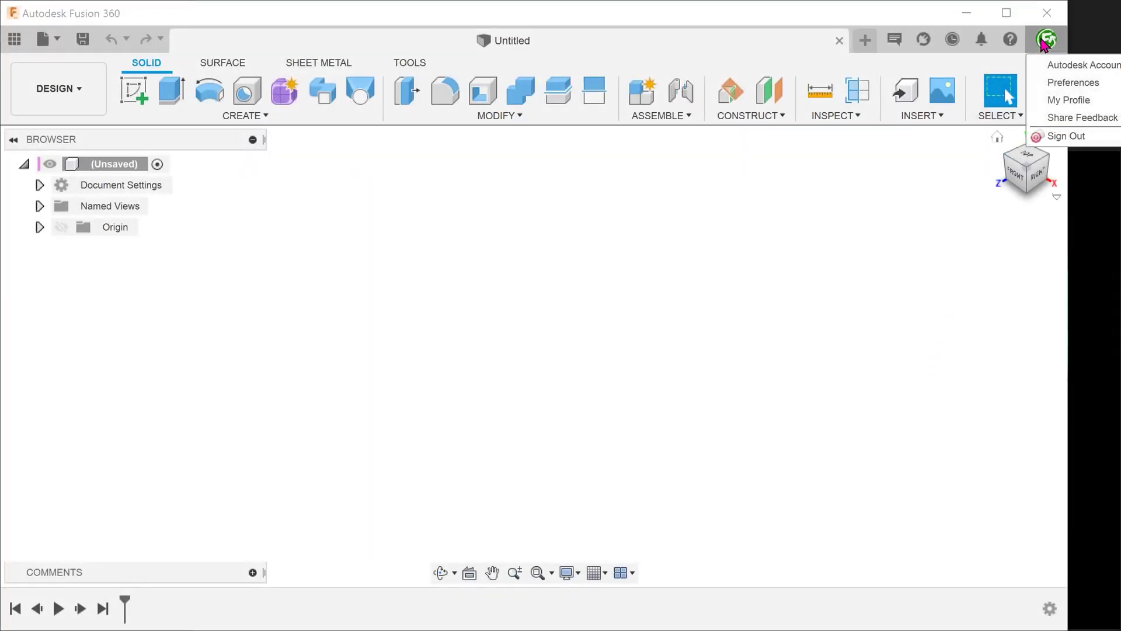
left_click(1114, 83)
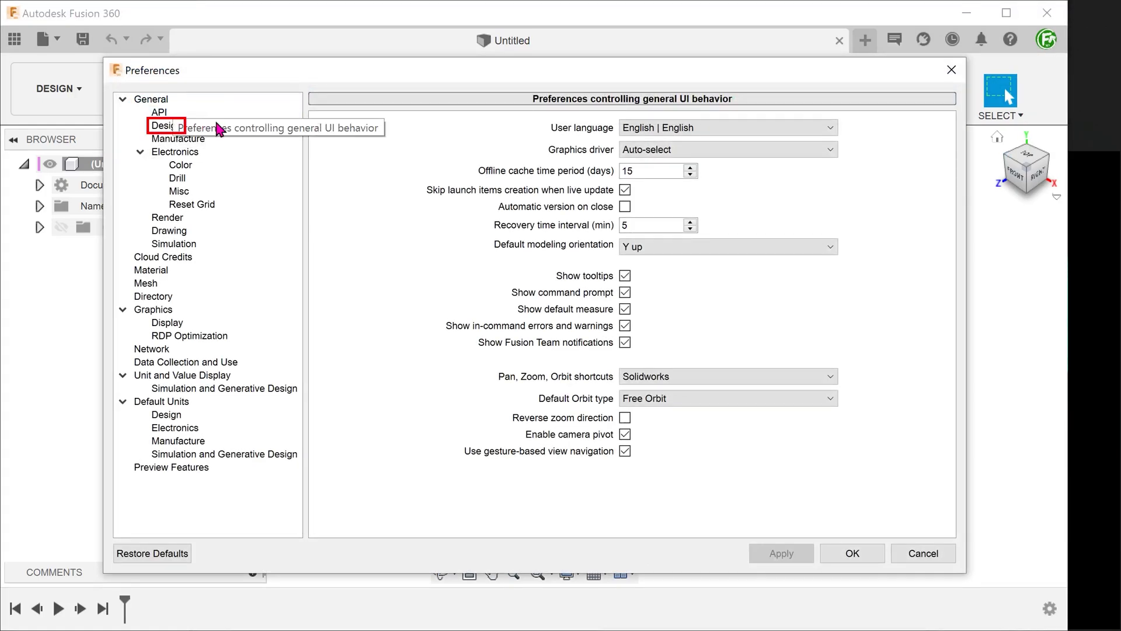
left_click(233, 136)
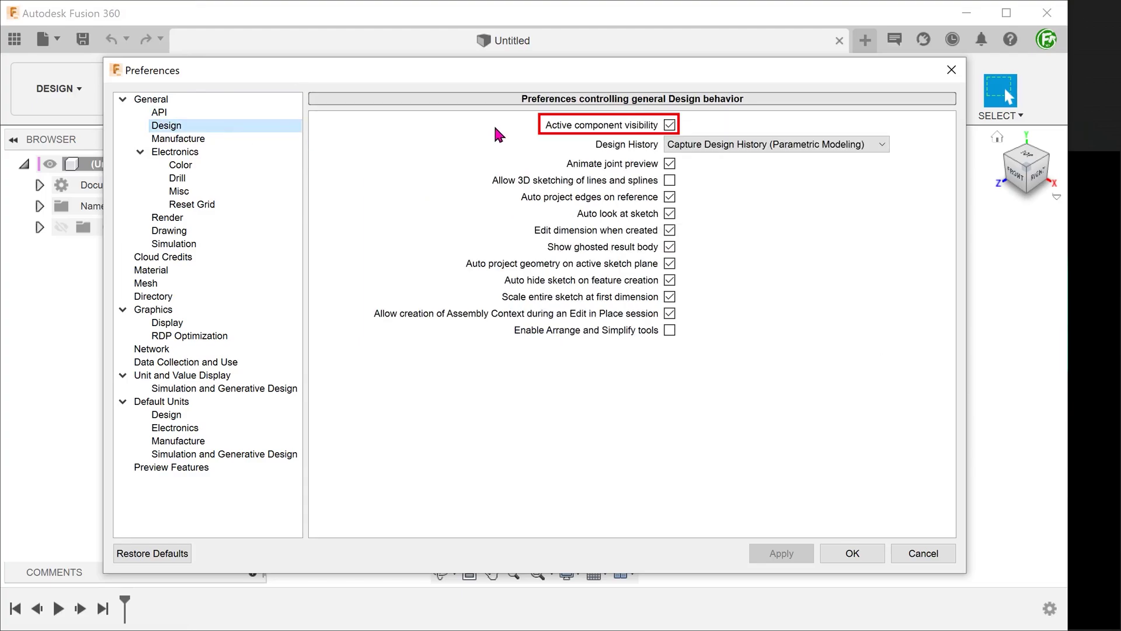
left_click(670, 125)
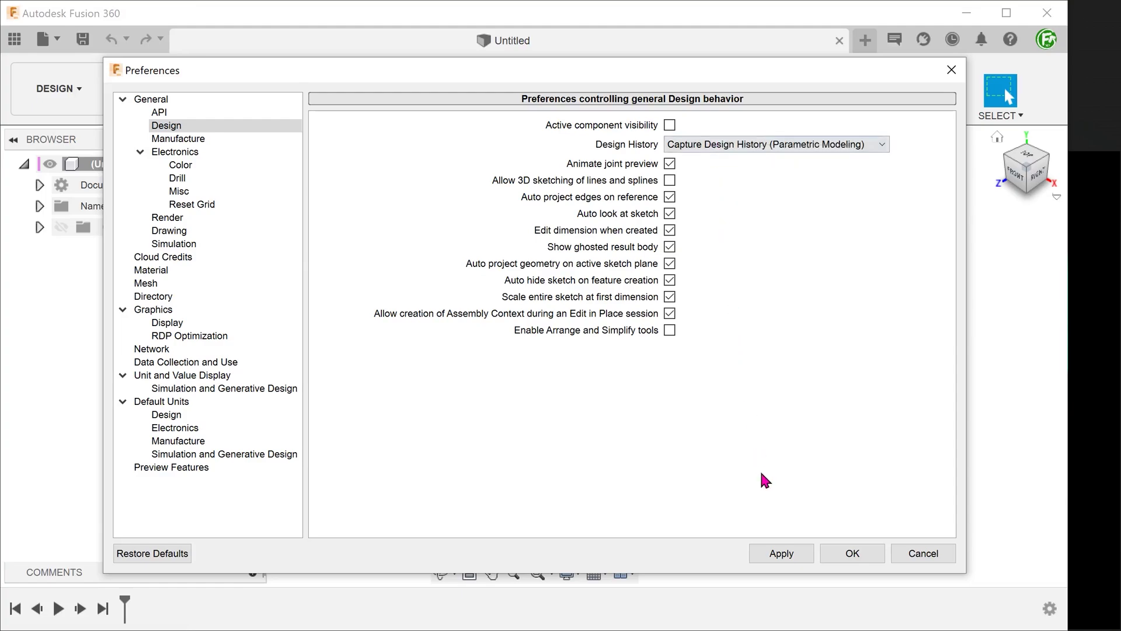
left_click(786, 558)
left_click(846, 555)
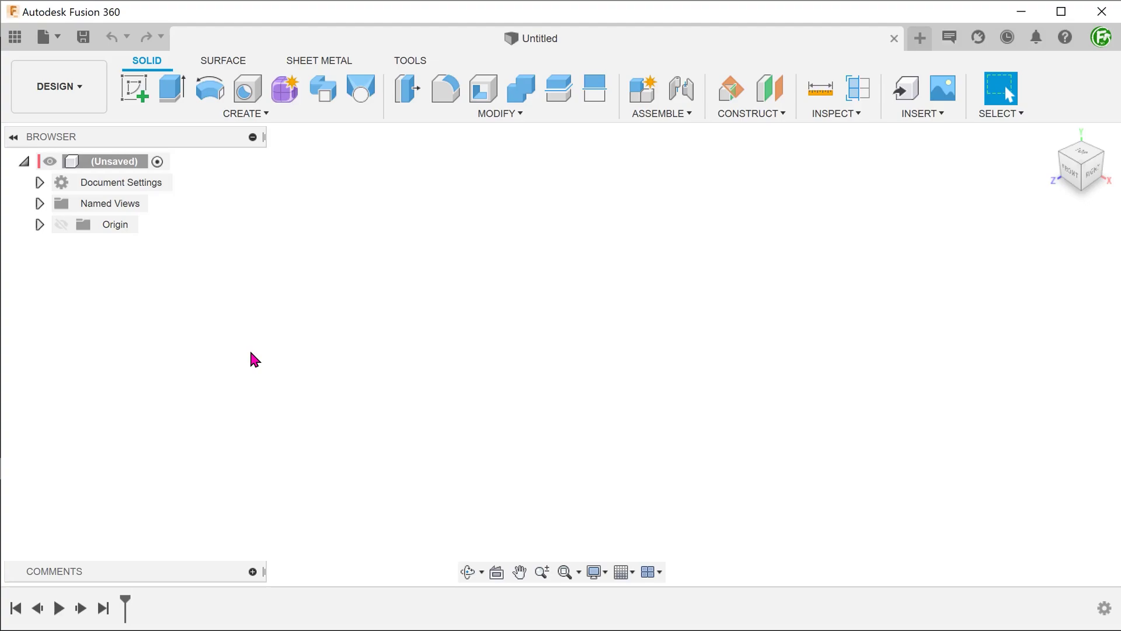
Step: Create a new component named 'Cylinder'
left_click(219, 117)
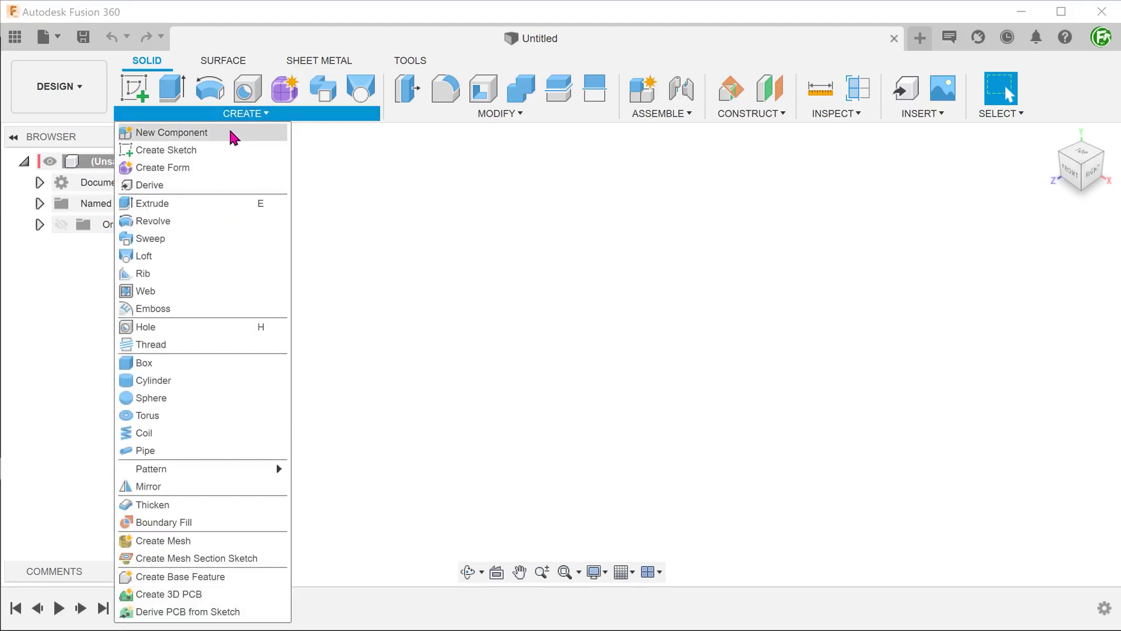
left_click(239, 138)
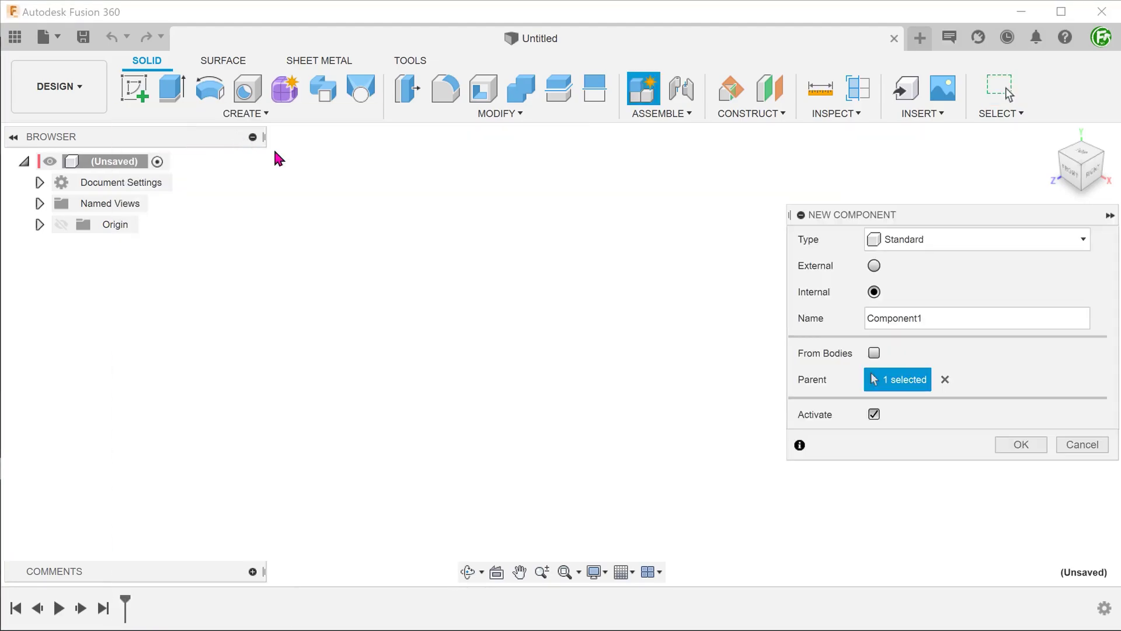
double_click(882, 318)
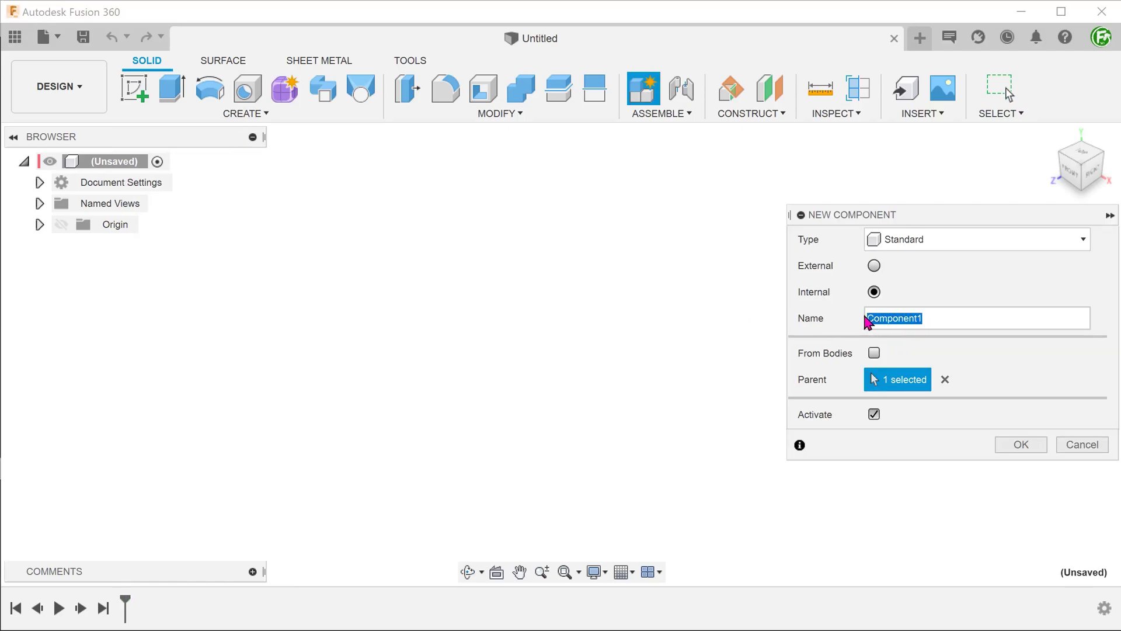
type("Cylinder")
left_click(1021, 445)
Step: Sketch a 20 mm diameter circle centred at the origin on the horizontal plane
left_click(134, 87)
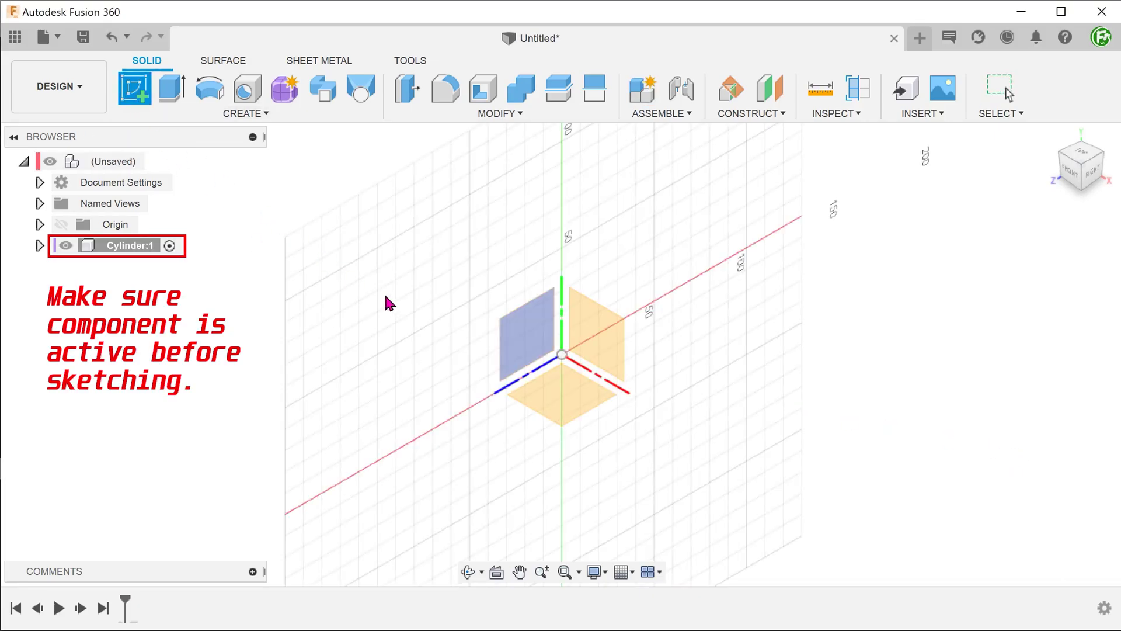
left_click(560, 395)
key("c")
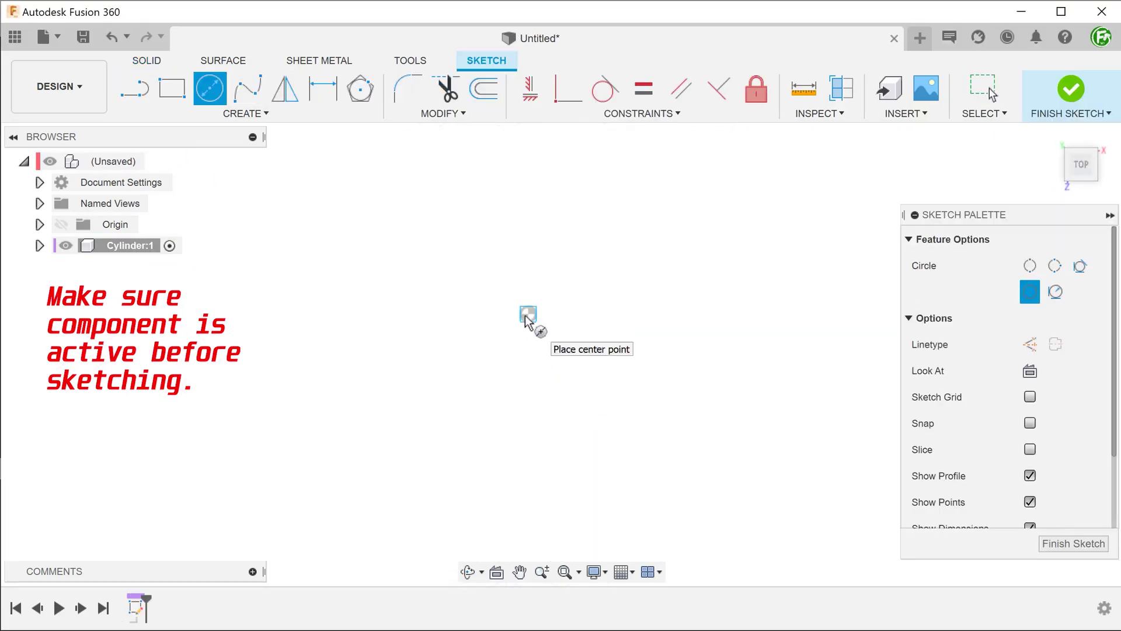
left_click(528, 314)
type("20")
key("Return")
Step: Extrude the circle 50 mm into a solid cylinder and fit it to the view
key("e")
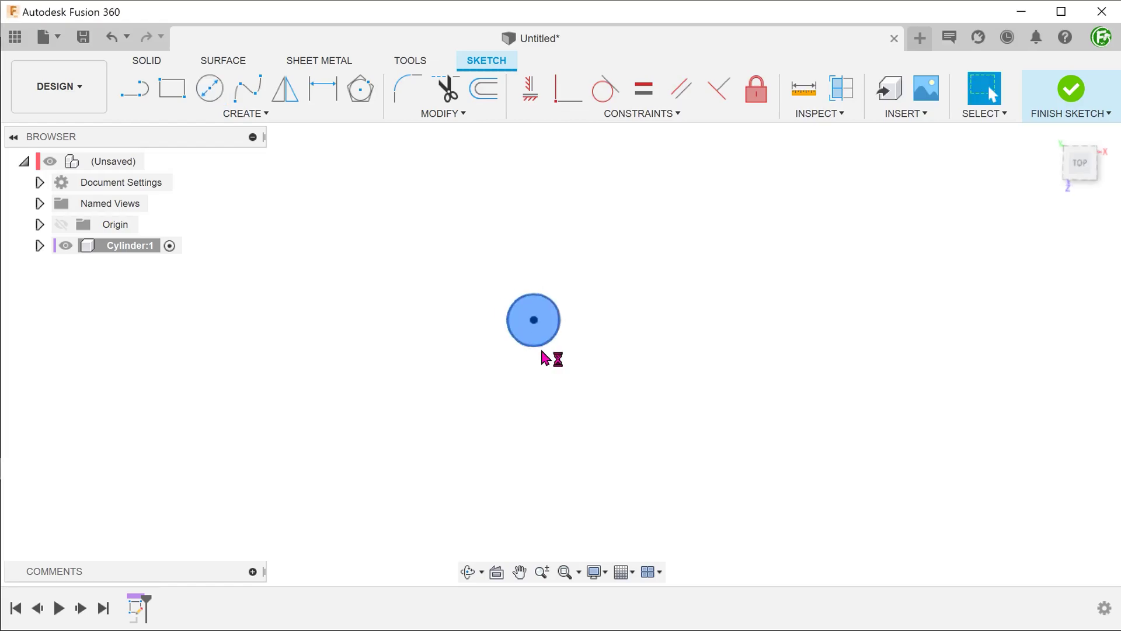
type("50")
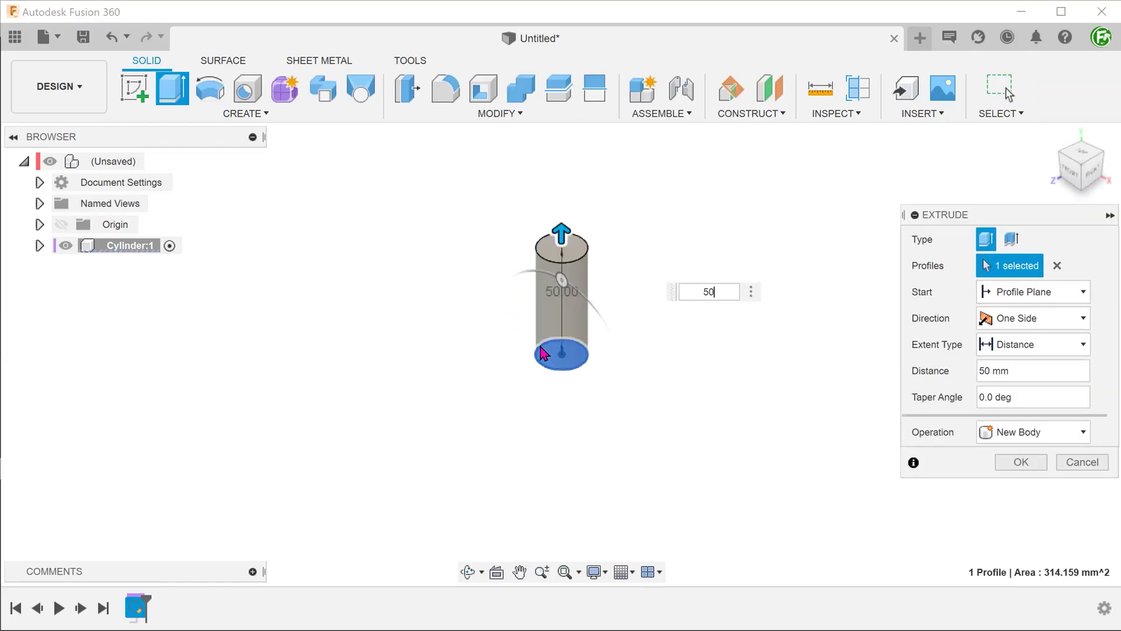
key("Return")
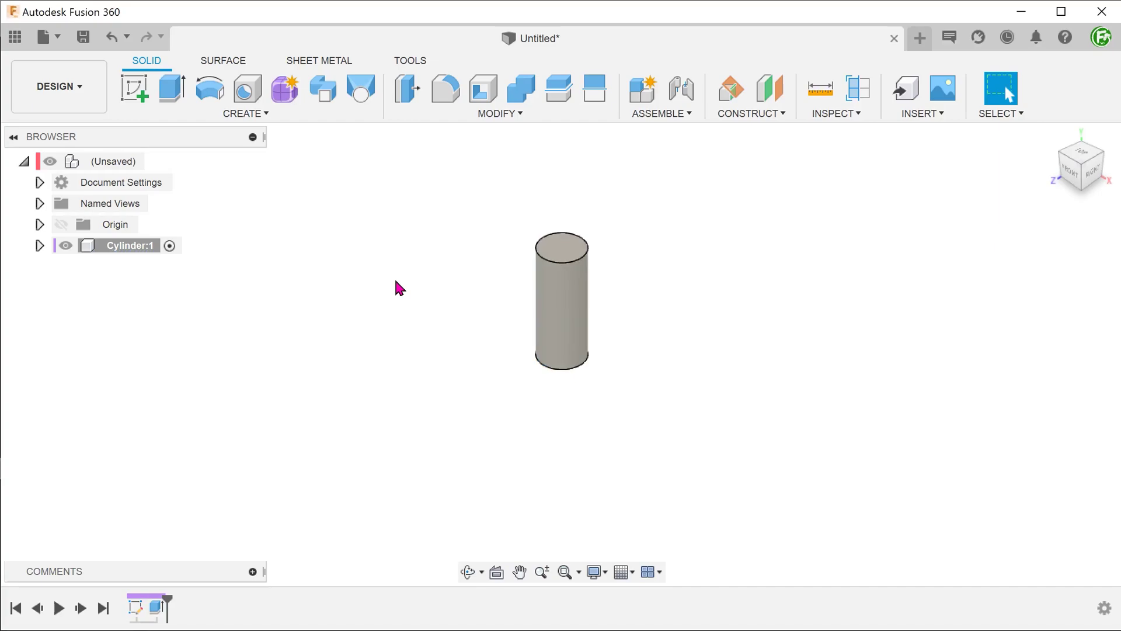
key("F6")
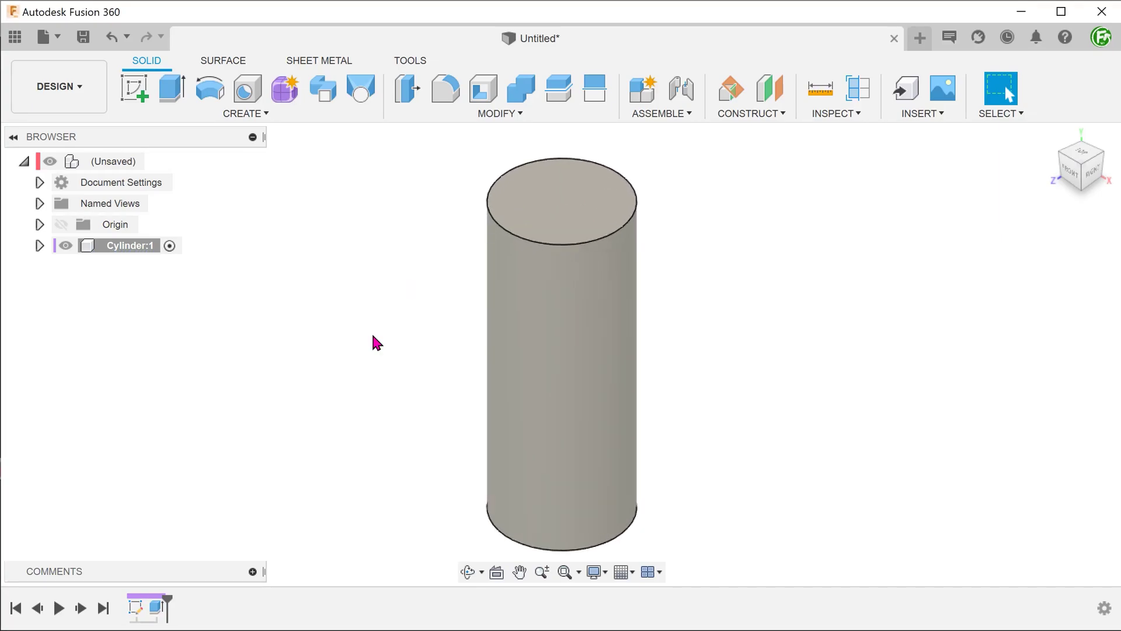
left_click(244, 116)
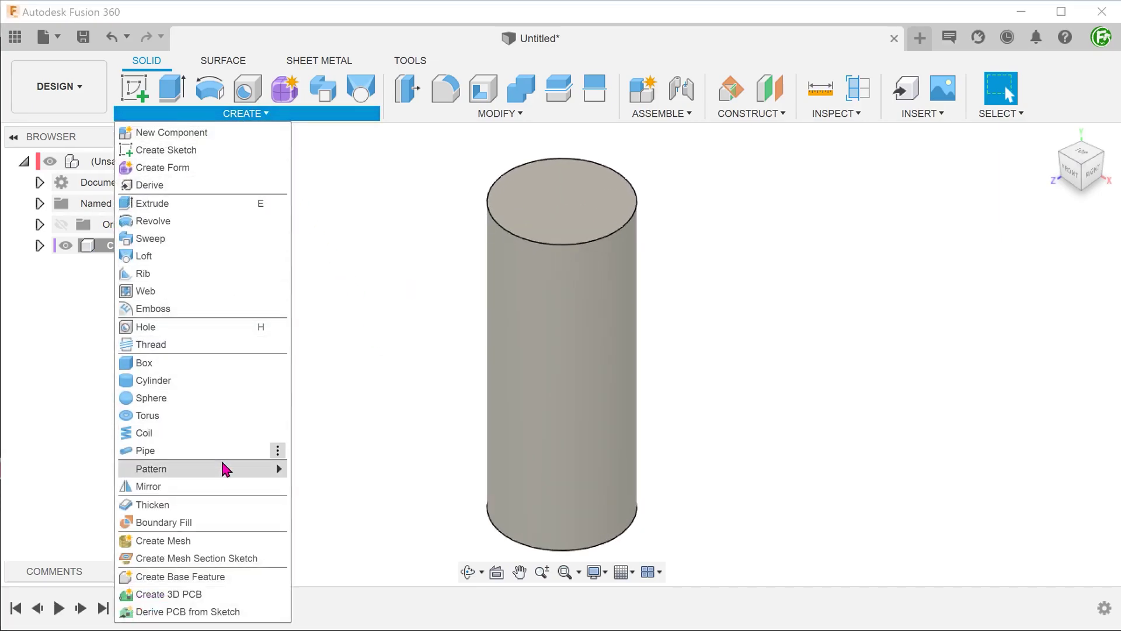
Step: Rectangular-pattern the Cylinder component into three instances spanning 140 mm along an origin axis
mouse_move(221, 466)
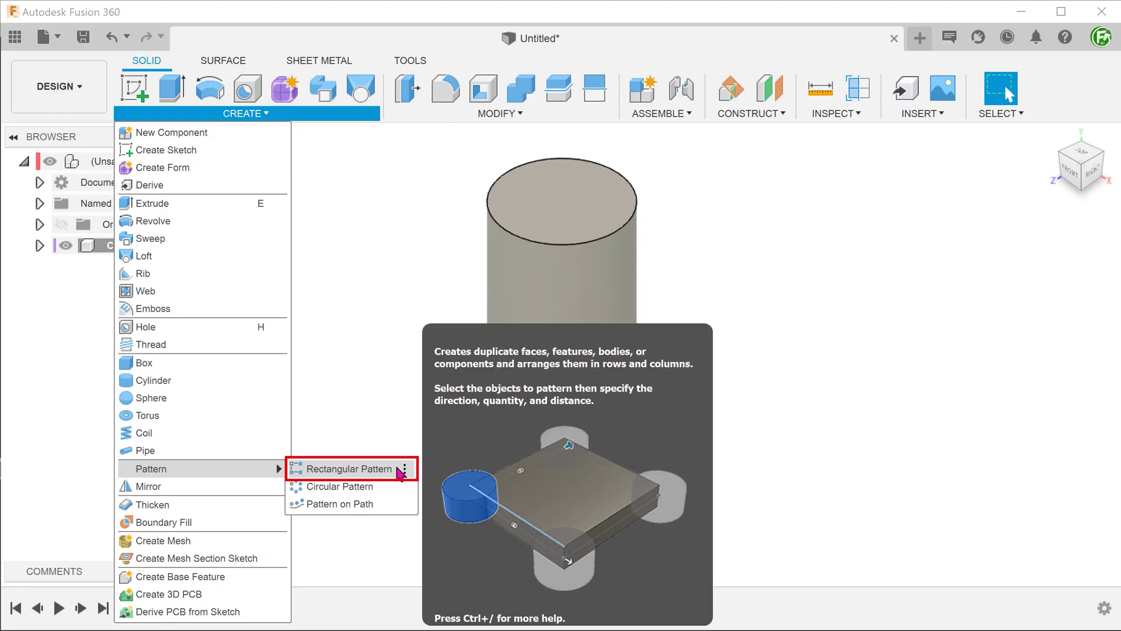
left_click(398, 470)
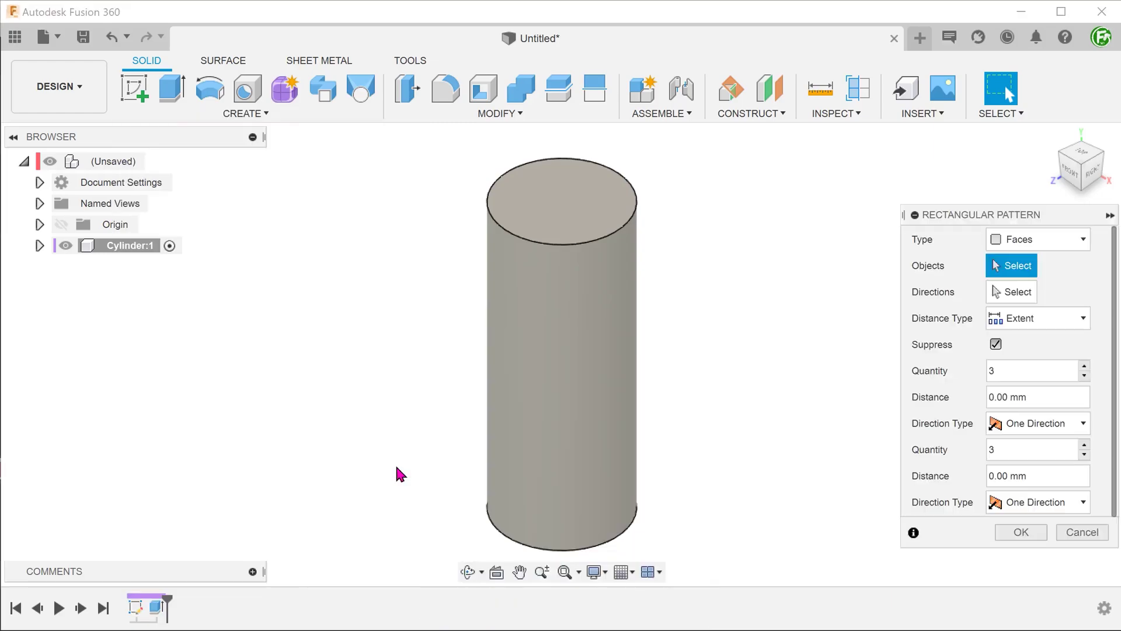
left_click(1039, 242)
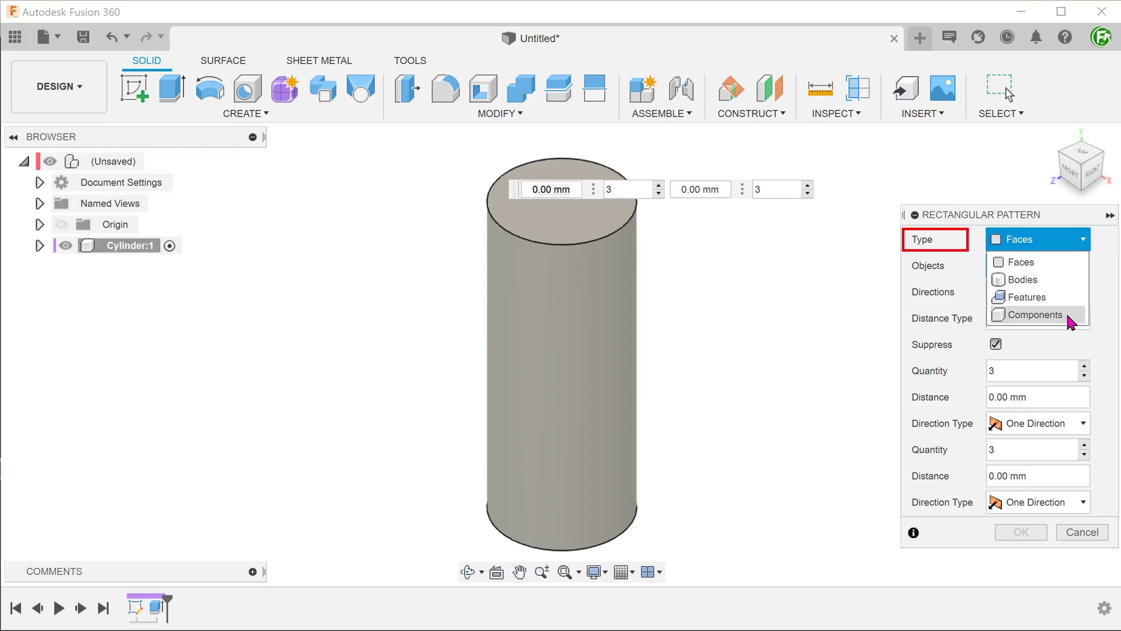
left_click(1036, 315)
left_click(594, 339)
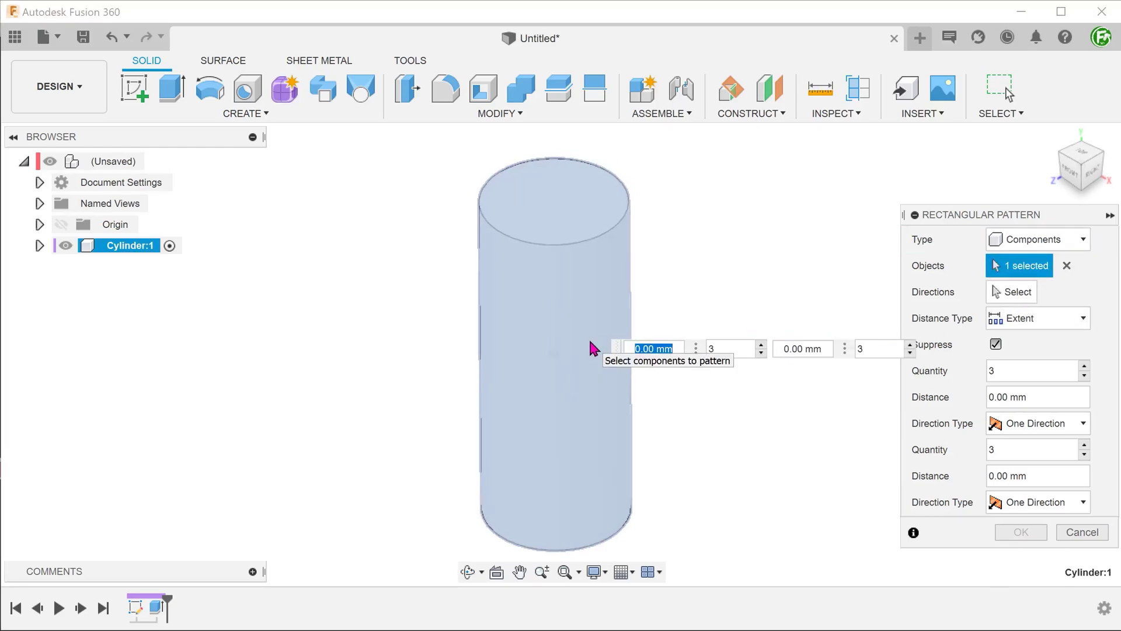
left_click(1000, 295)
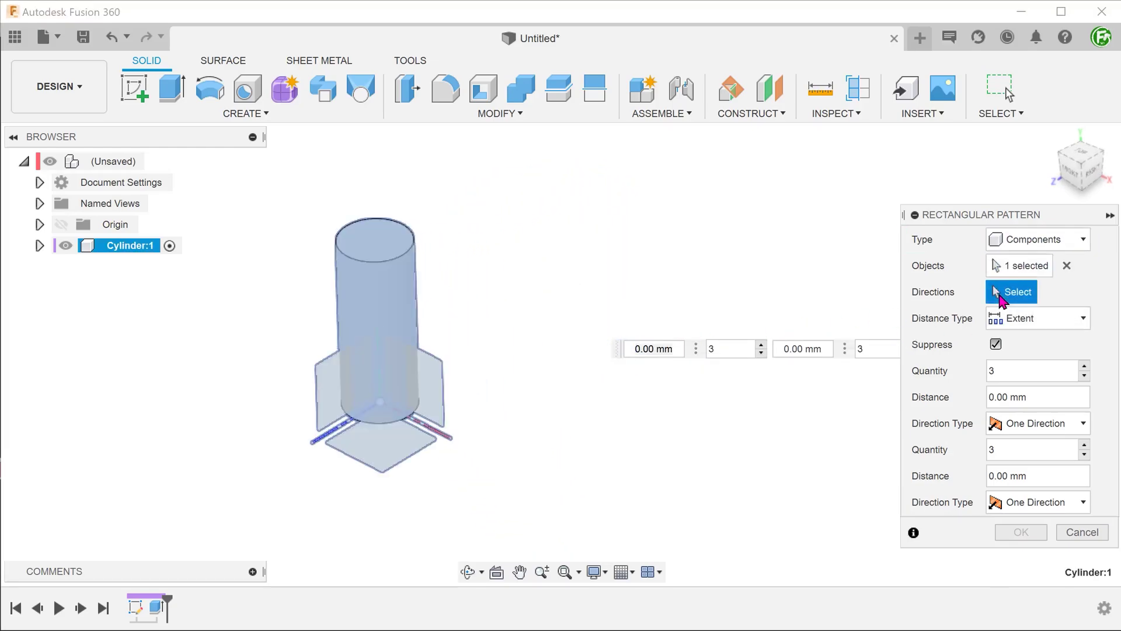
left_click(447, 436)
left_click_drag(403, 345, 714, 422)
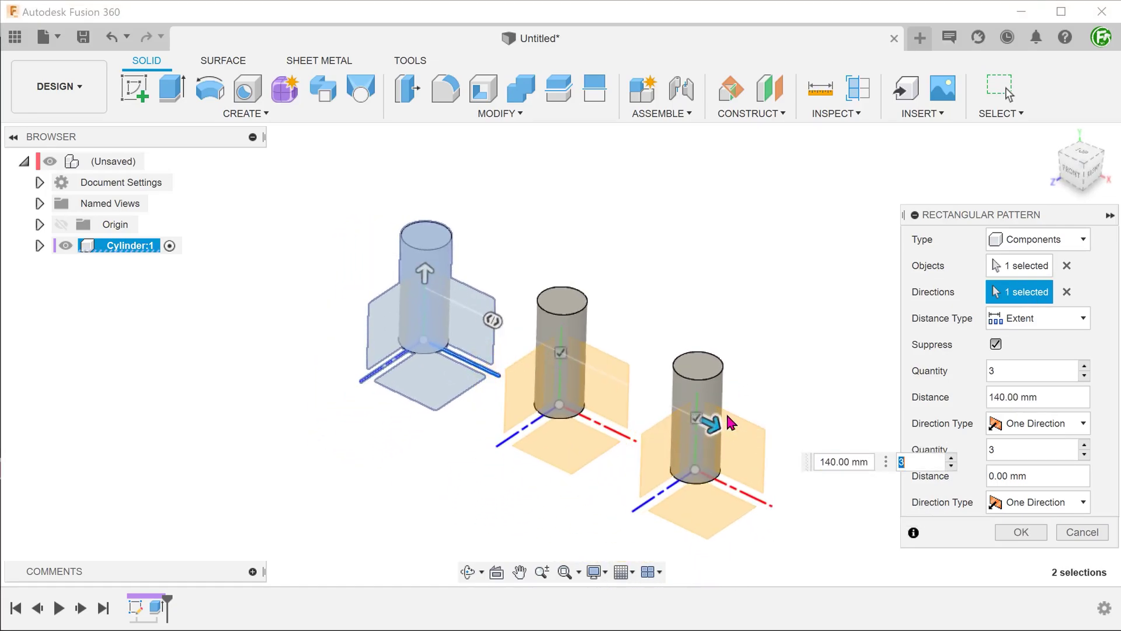
left_click(1021, 531)
scroll(365, 456, "up", 3)
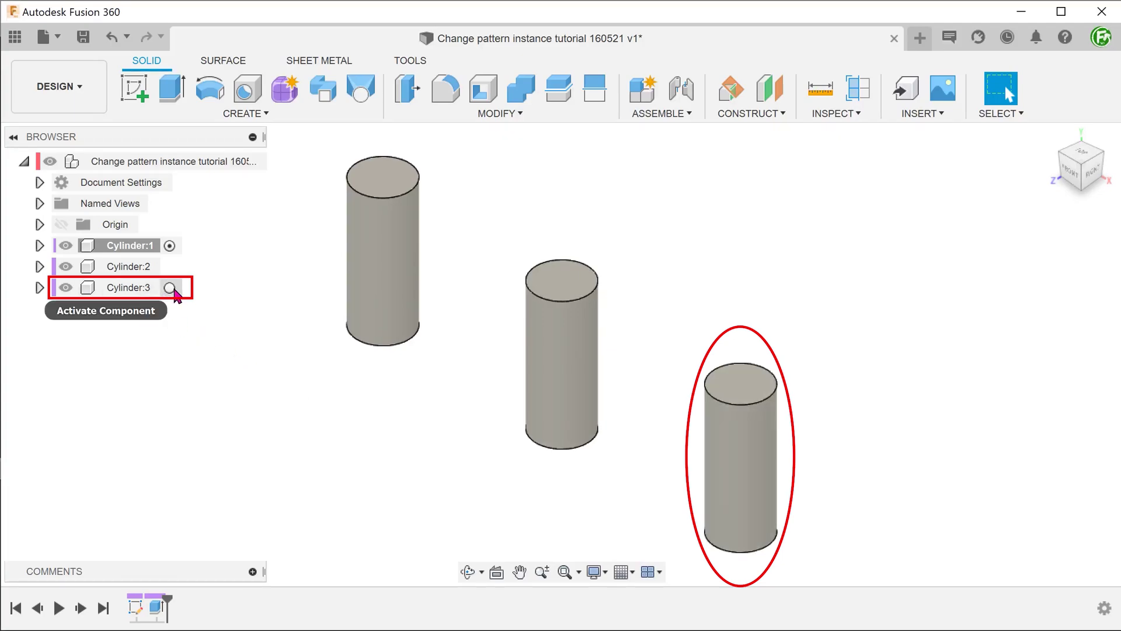
Step: Activate Cylinder:3 and fillet its top edge with a 5 mm radius
left_click(170, 288)
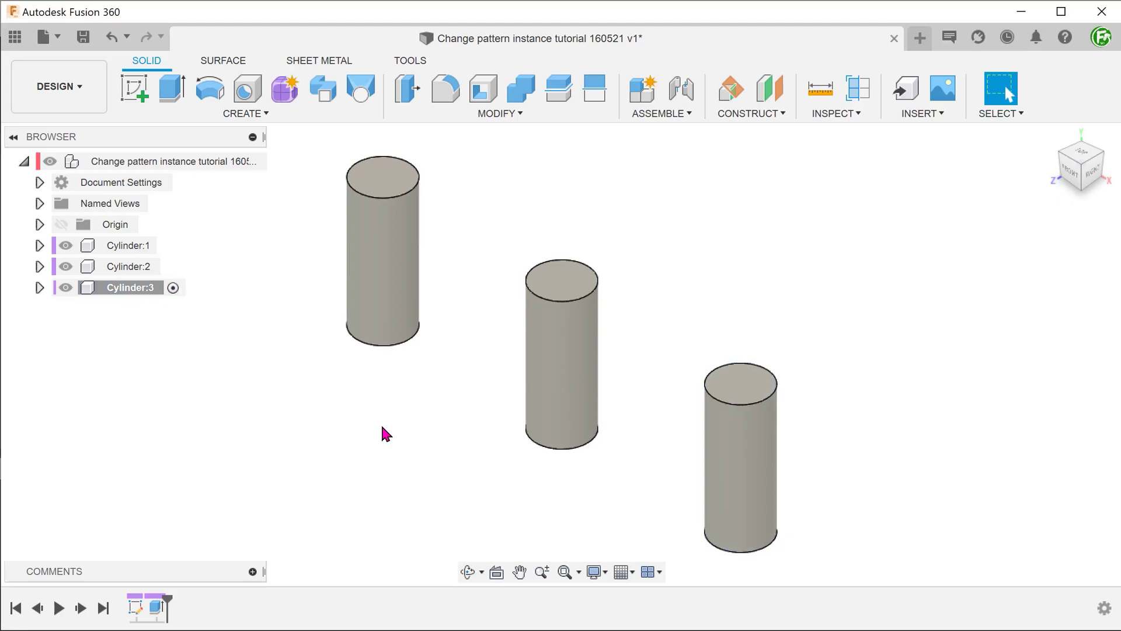
key("f")
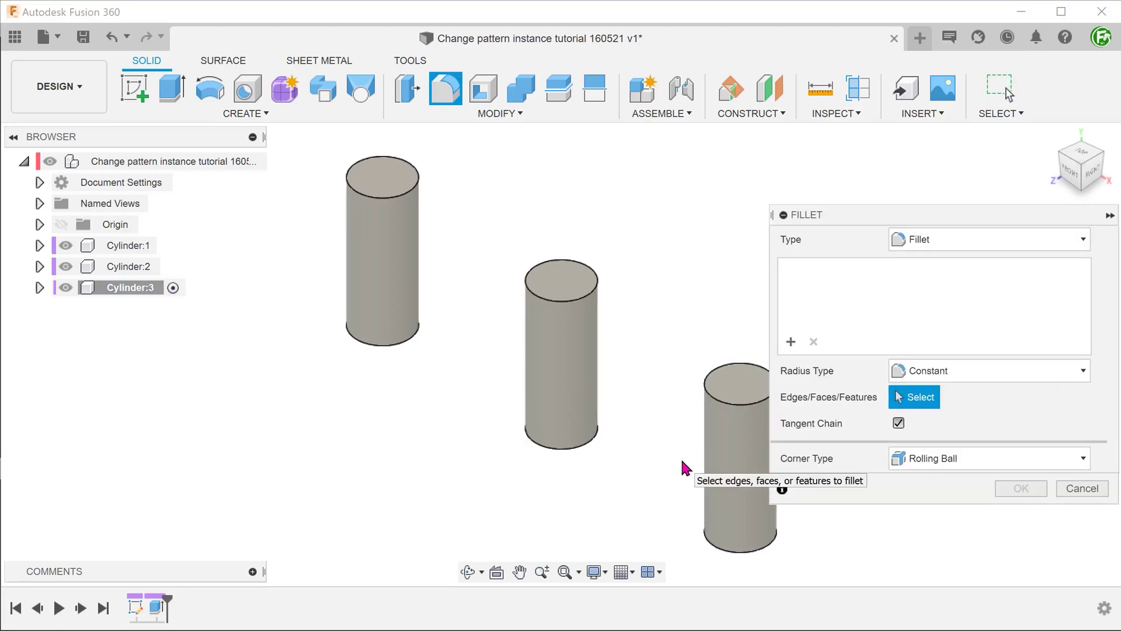
left_click(684, 400)
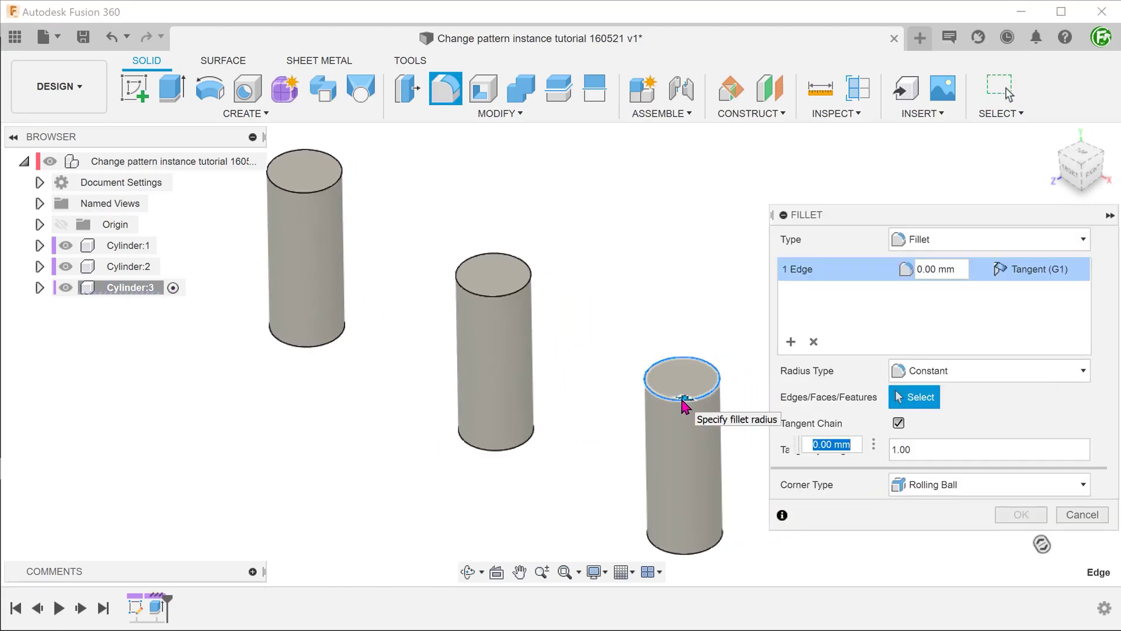
type("5")
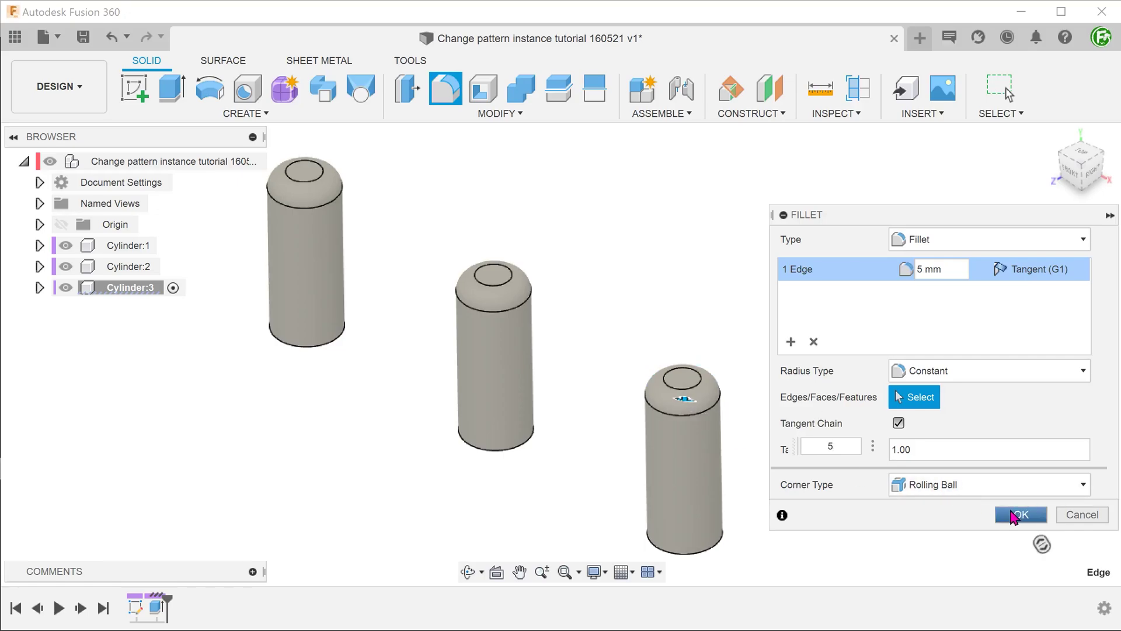
left_click(1019, 515)
Step: Check the rounded top faces on all three cylinders, then clear the selection
middle_click_drag(315, 451, 739, 398, "shift")
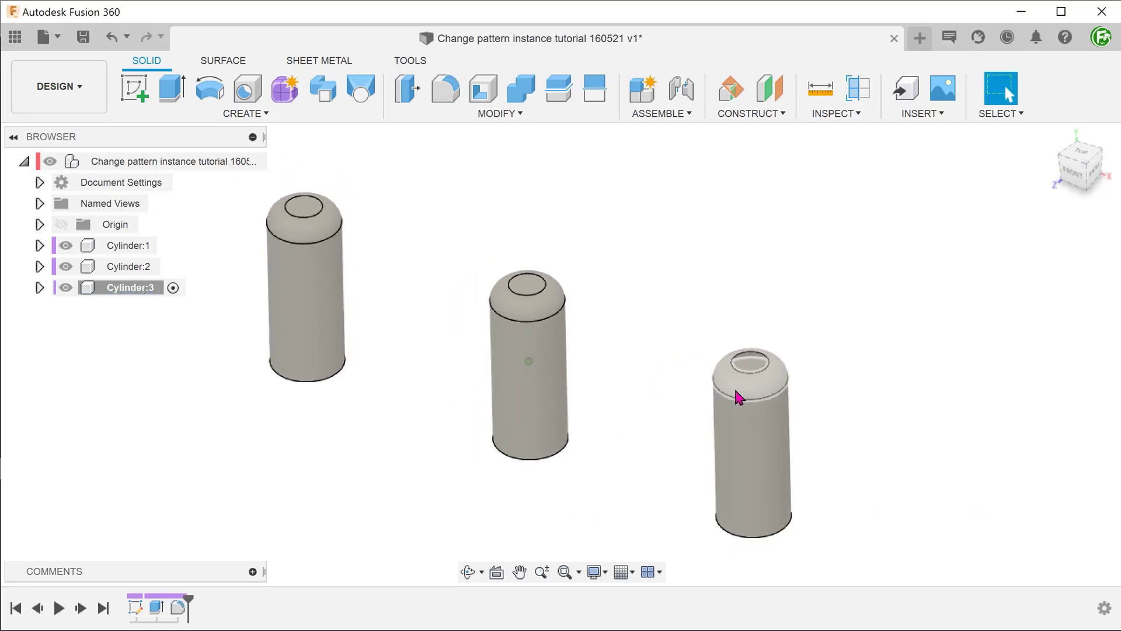
left_click(739, 397)
left_click(520, 309)
left_click(313, 237)
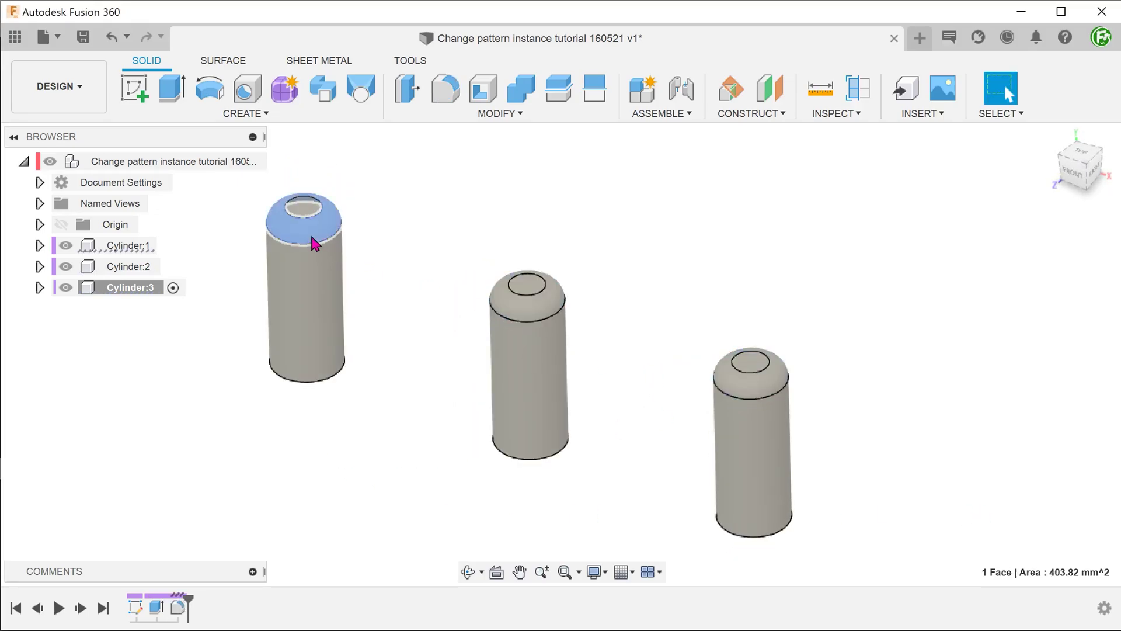
left_click(276, 431)
middle_click_drag(275, 431, 244, 441, "shift")
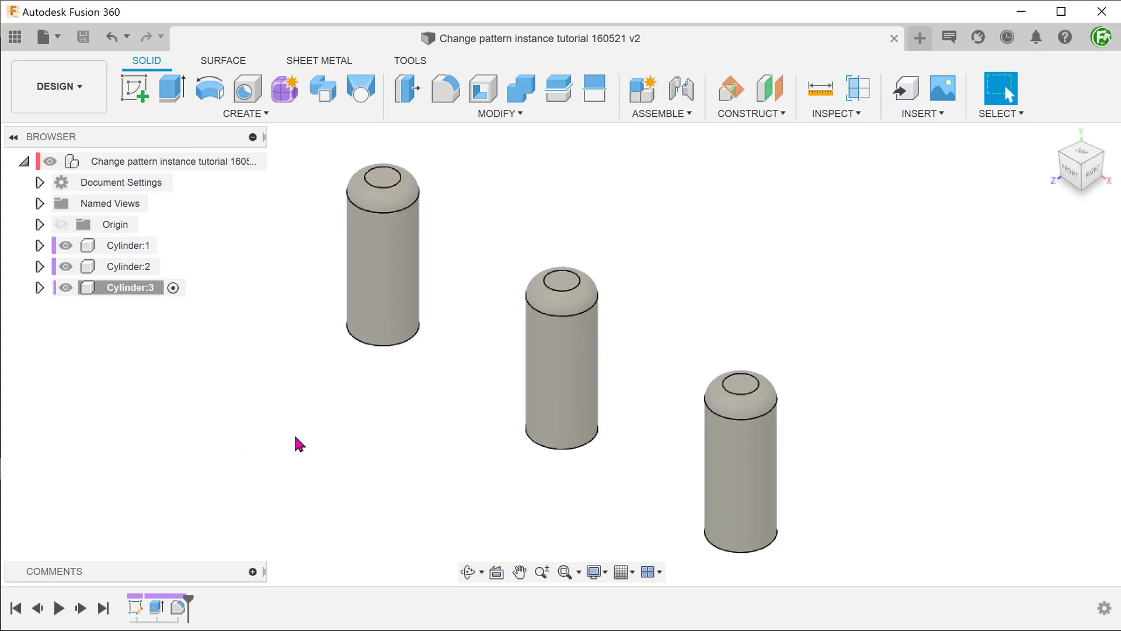
Step: Turn on Component Color Cycling from the Inspect menu
left_click(830, 114)
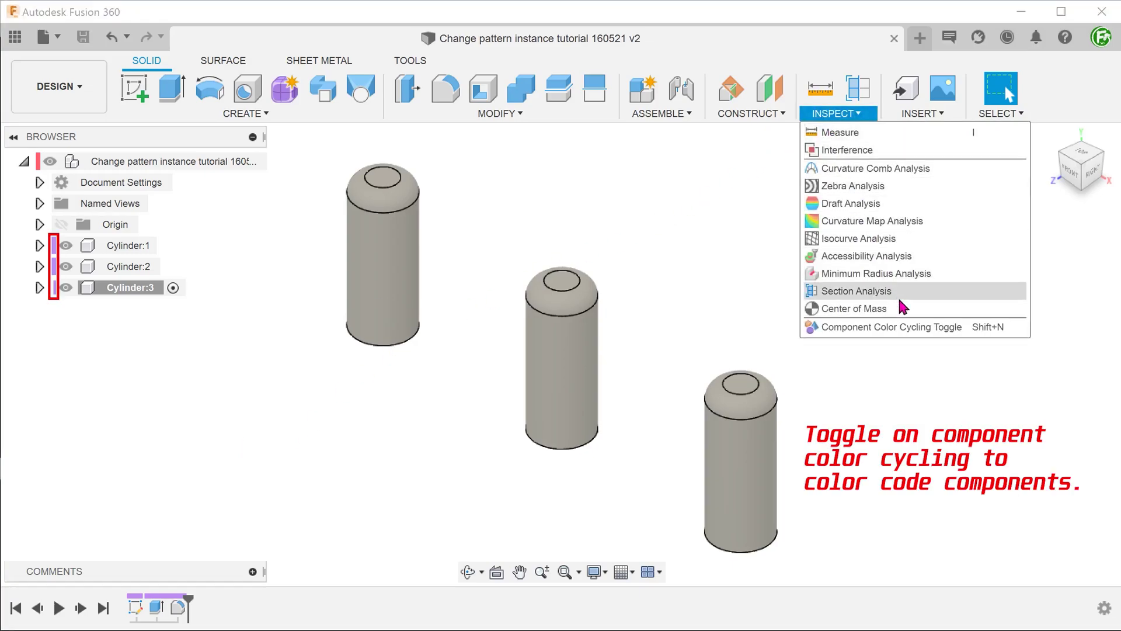
left_click(921, 331)
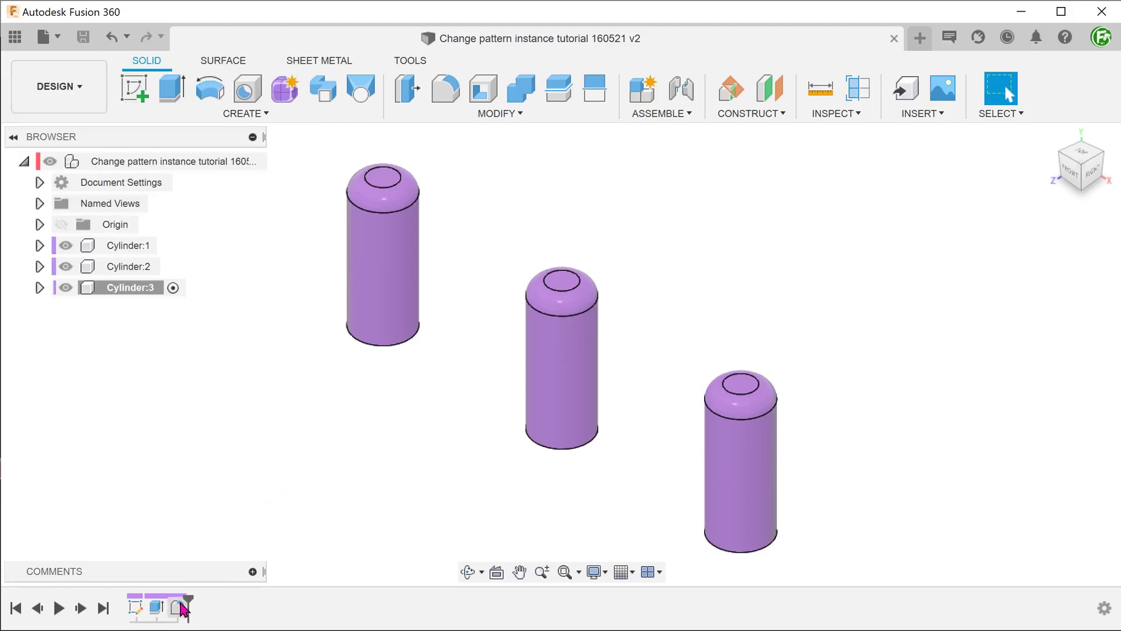
Step: Roll the timeline back before the fillet and bring up Cylinder:3's context menu
left_click_drag(188, 599, 167, 600)
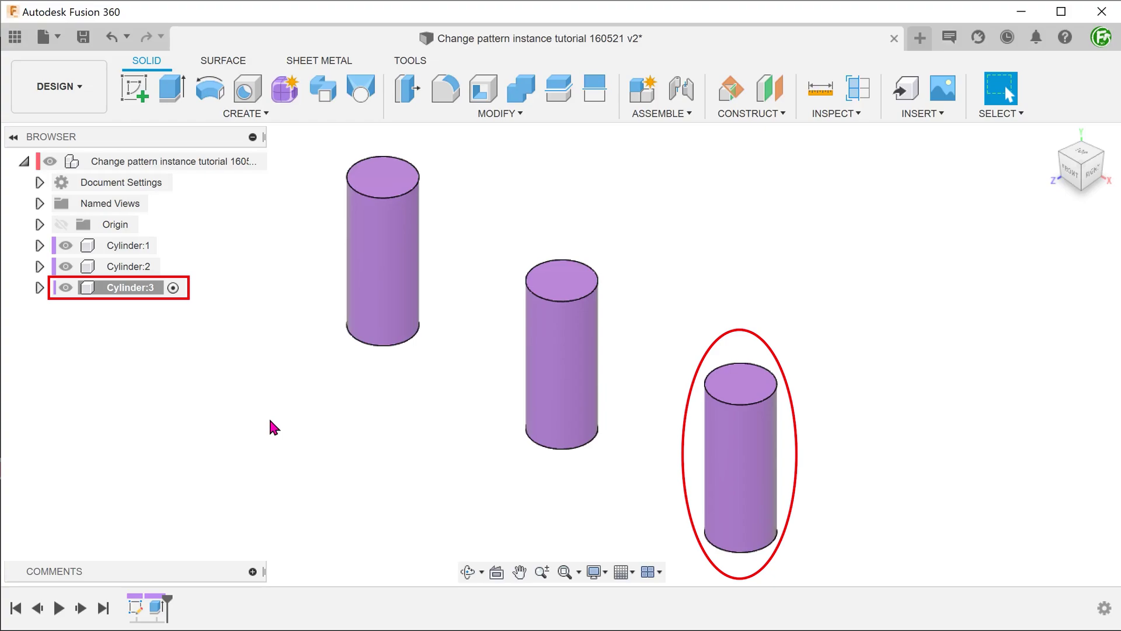
left_click(153, 289)
right_click(153, 289)
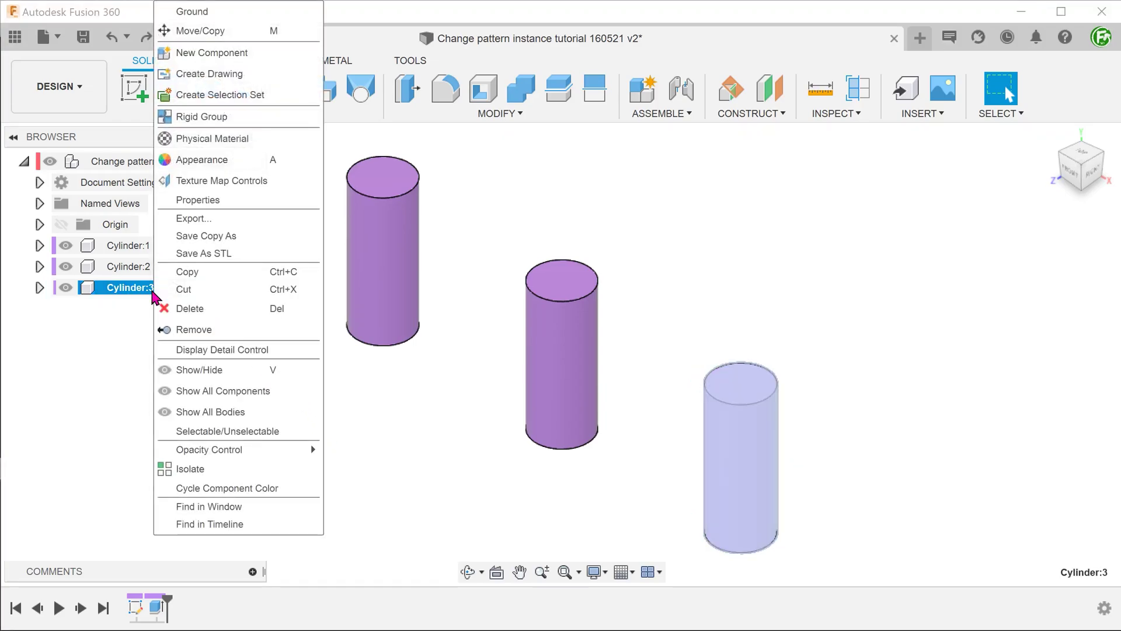
Step: Copy Cylinder:3, paste it into the root as a new independent component in place, and save
left_click(244, 273)
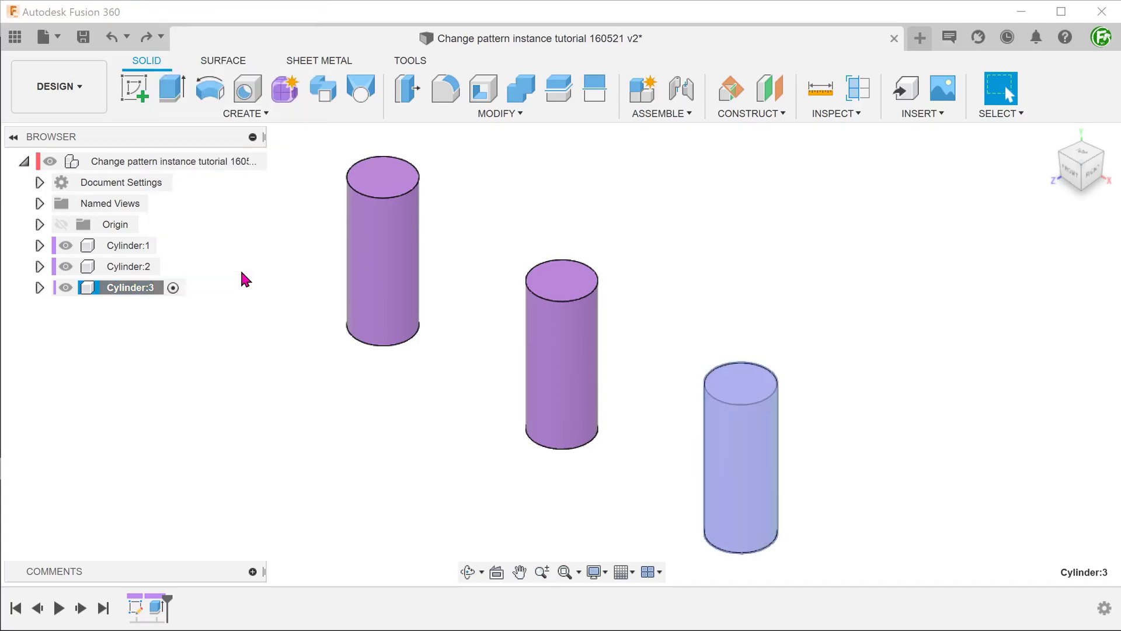
right_click(238, 164)
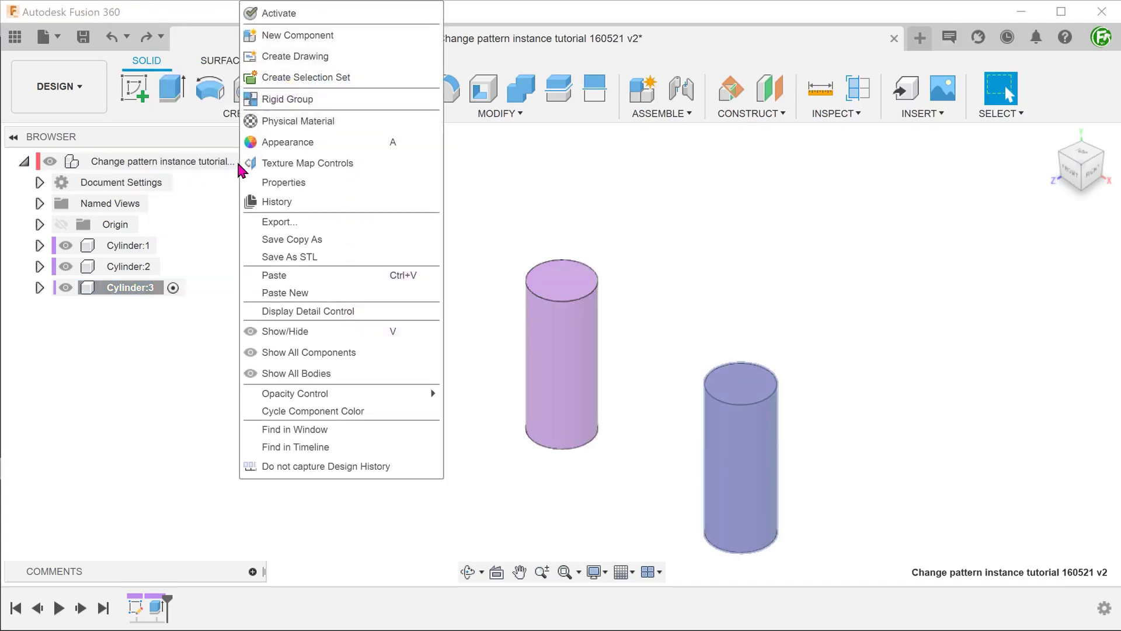
left_click(332, 294)
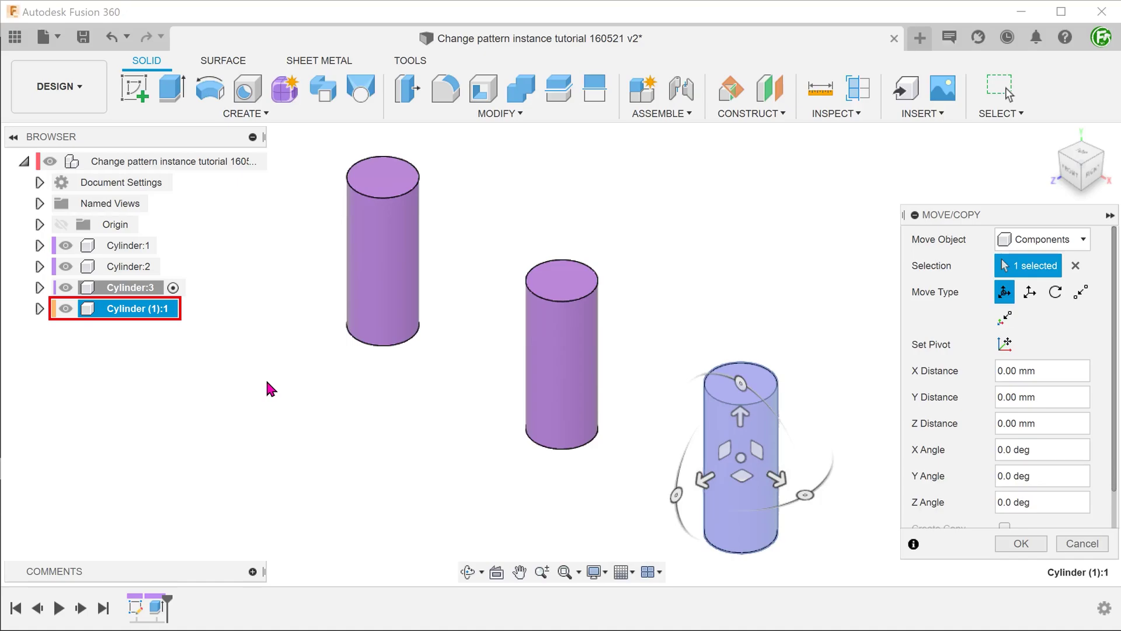
left_click(1008, 546)
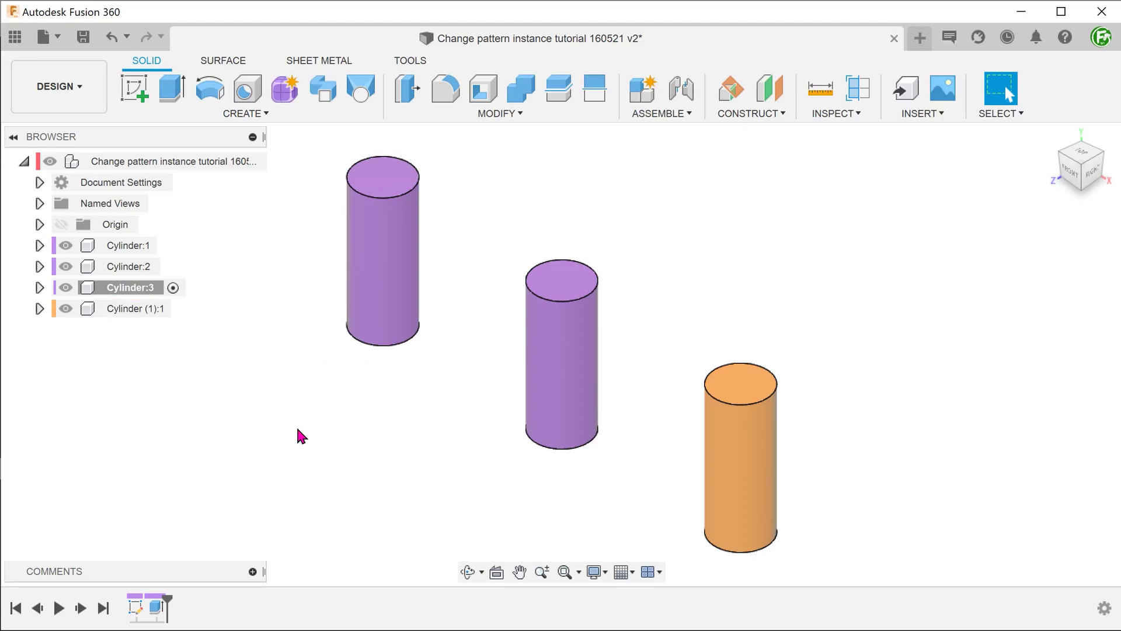
key("ctrl+z")
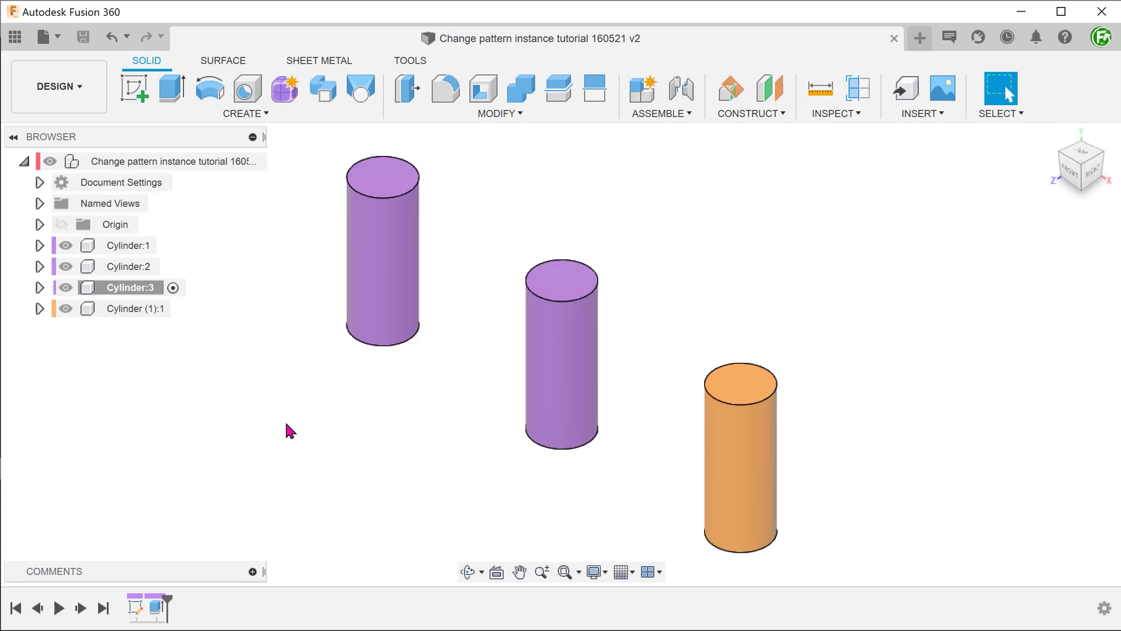
Step: Hide the original Cylinder:3 and activate the copy Cylinder (1):1
left_click(66, 288)
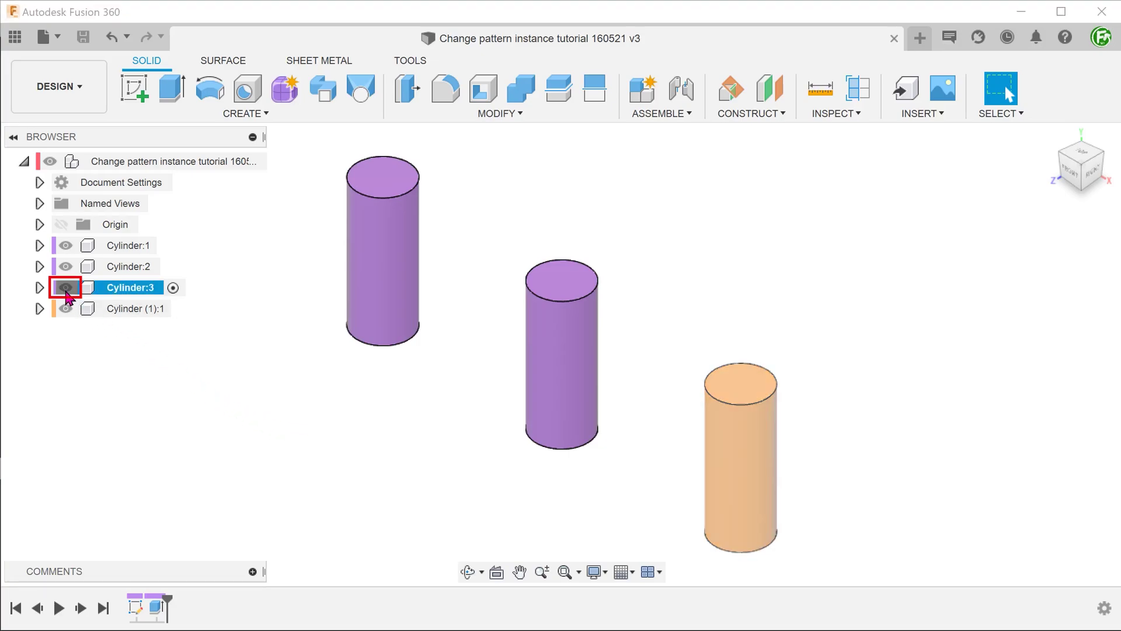
left_click(178, 310)
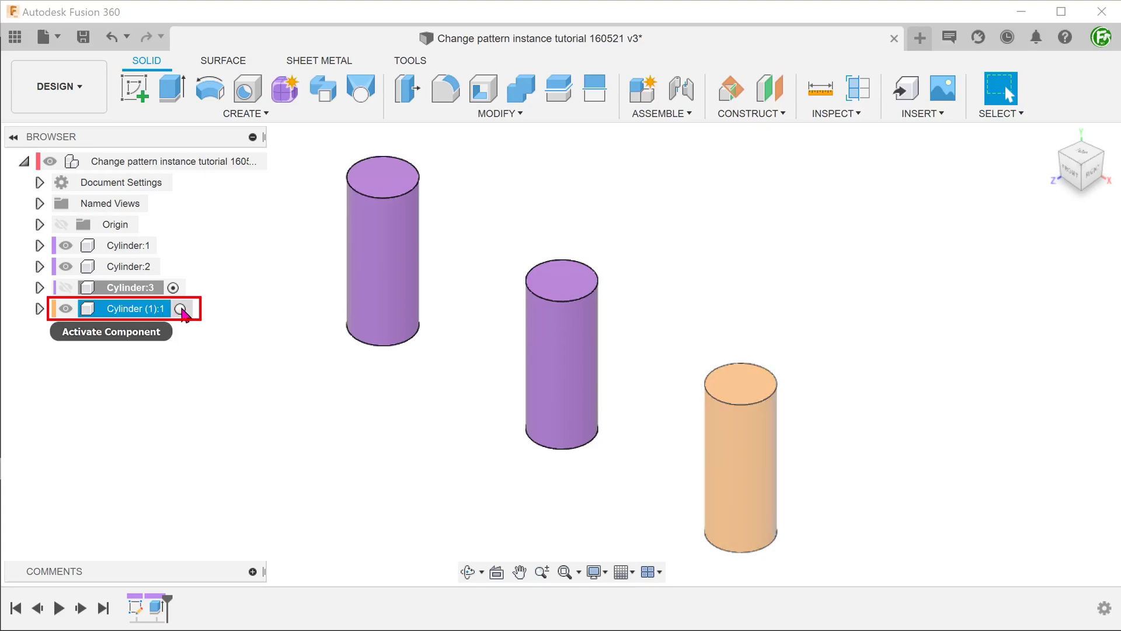
left_click(181, 309)
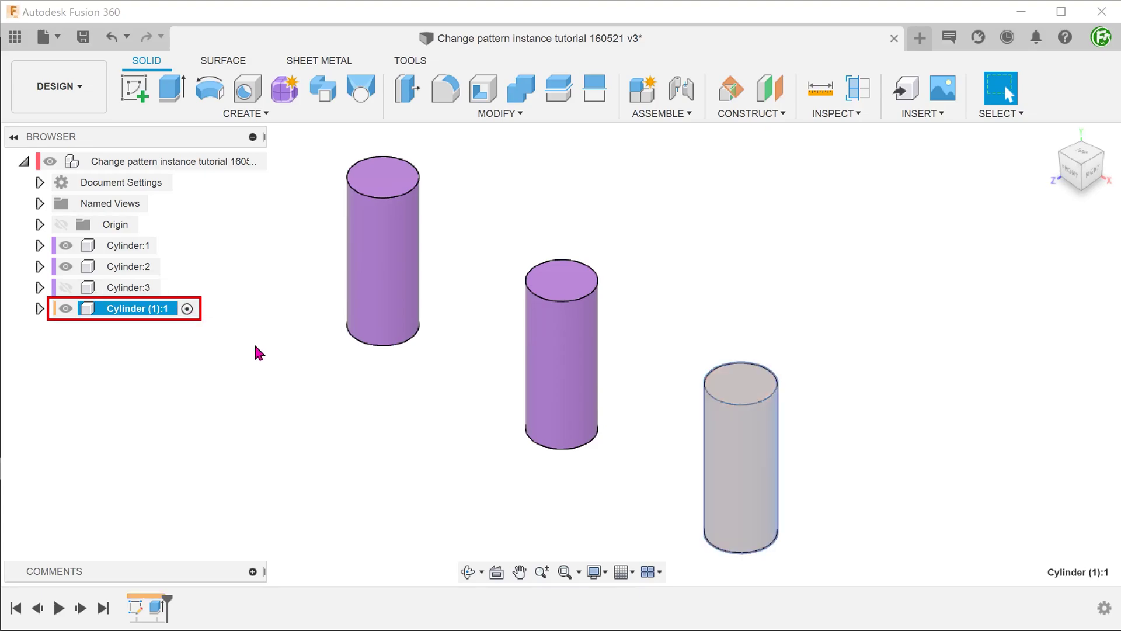
Step: Fillet the orange copy's top edge at 5 mm and refit the model in view
key("f")
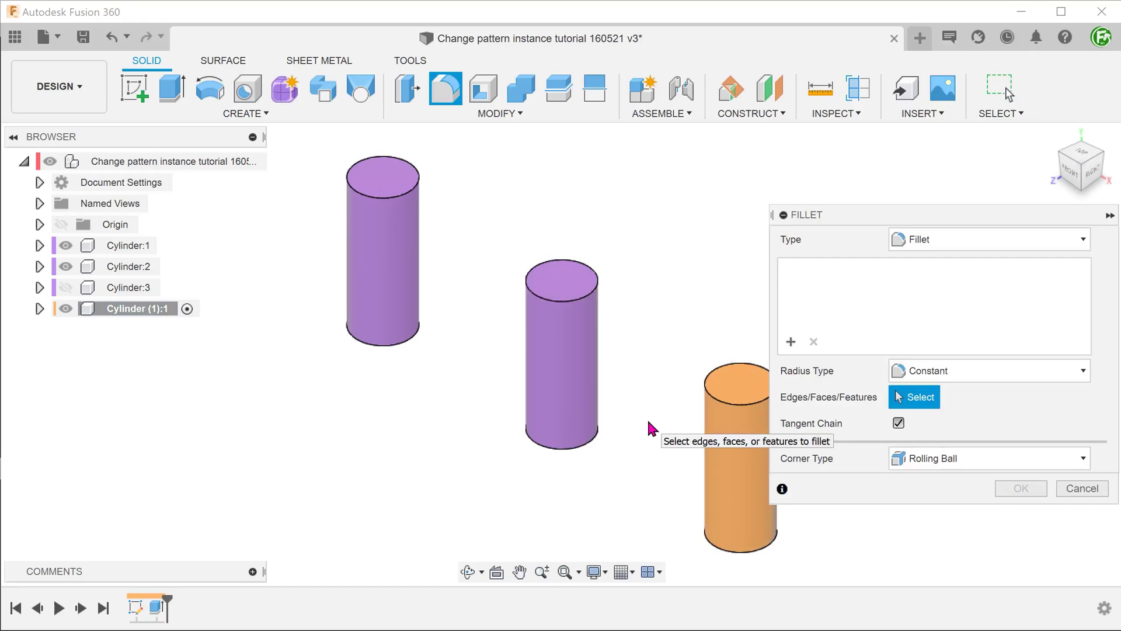
middle_click_drag(649, 420, 672, 388, "shift")
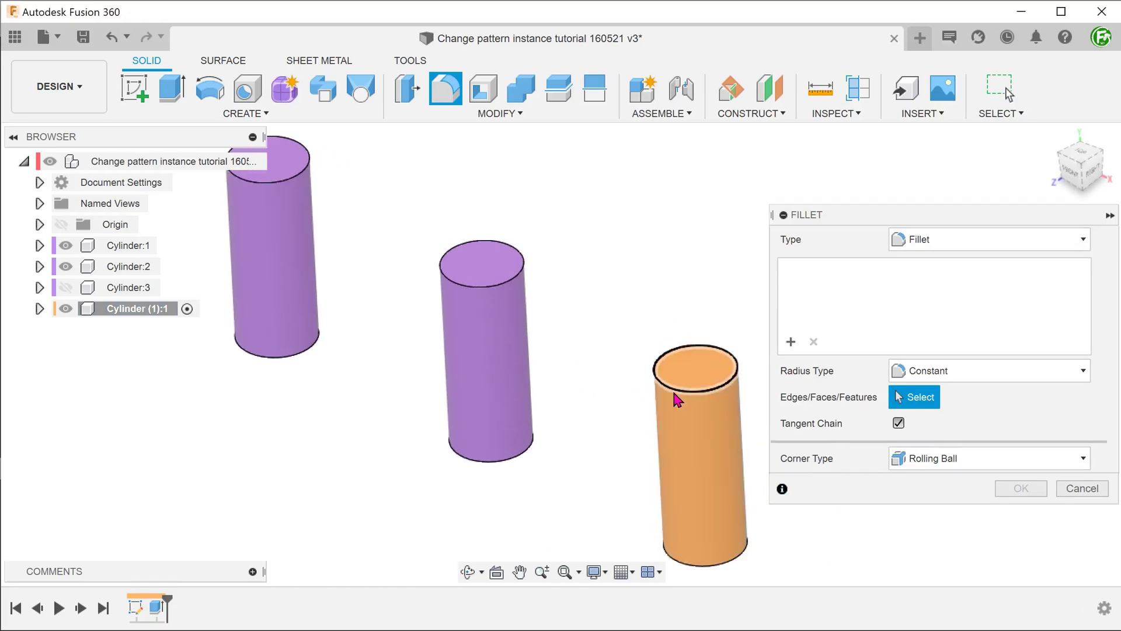
left_click(671, 387)
type("5")
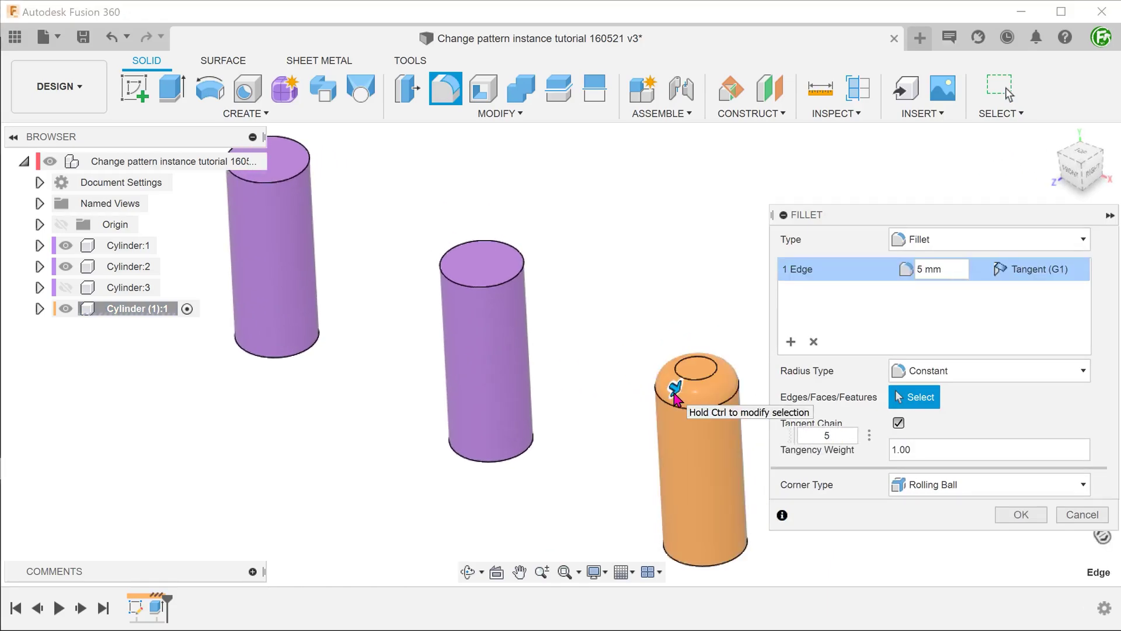
left_click(1008, 517)
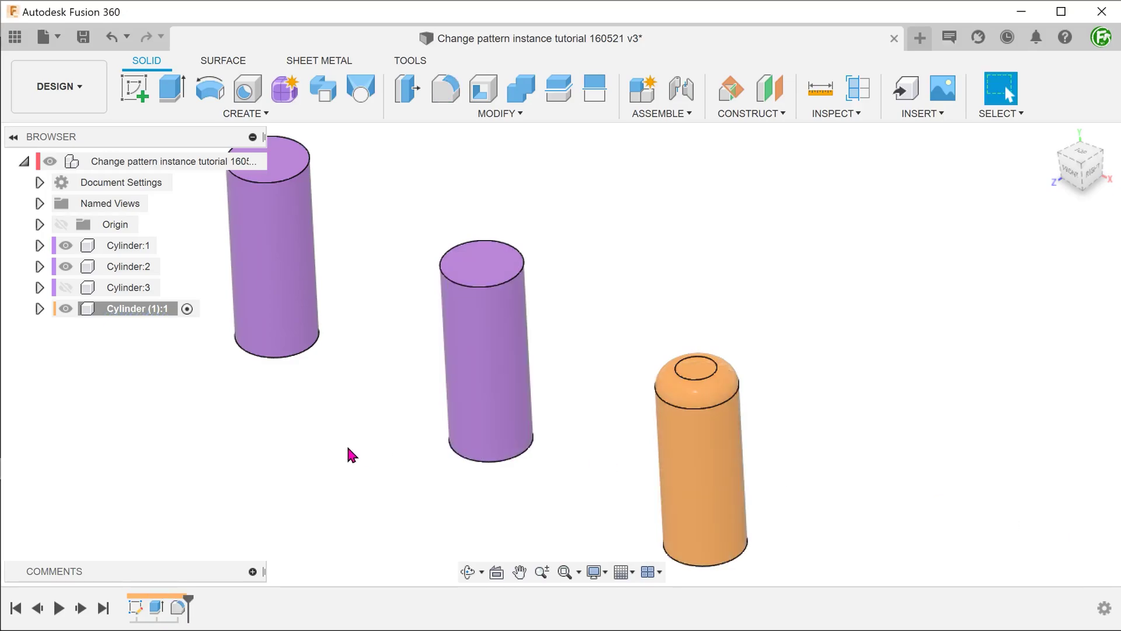
key("F6")
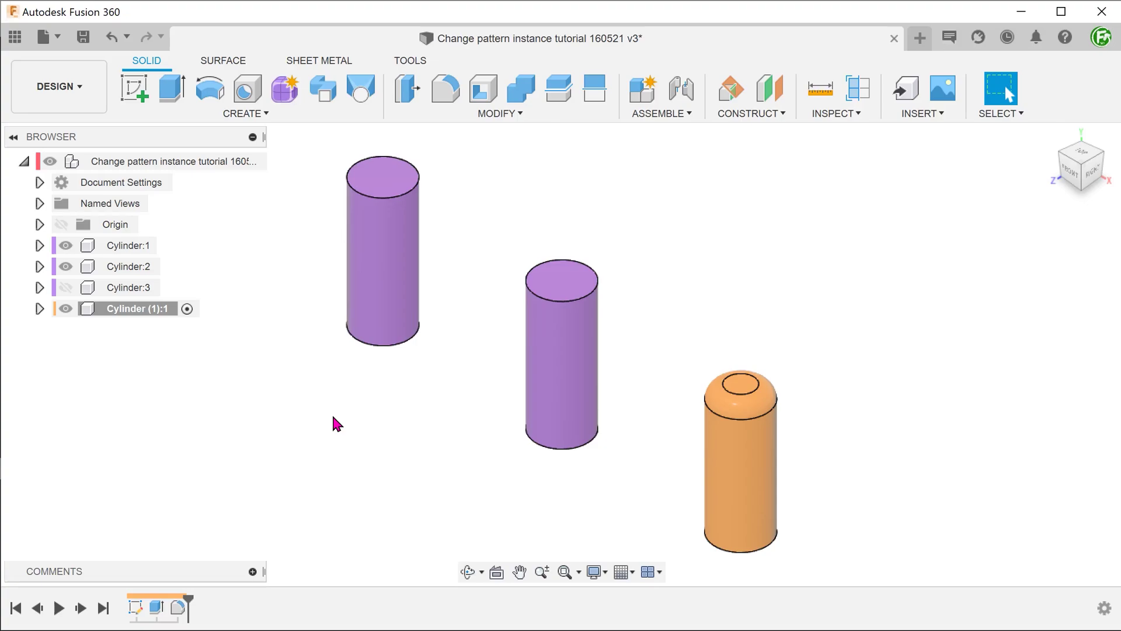
Step: Activate Cylinder:1 and change its sketch circle's diameter from 20 mm to 40 mm
left_click(170, 246)
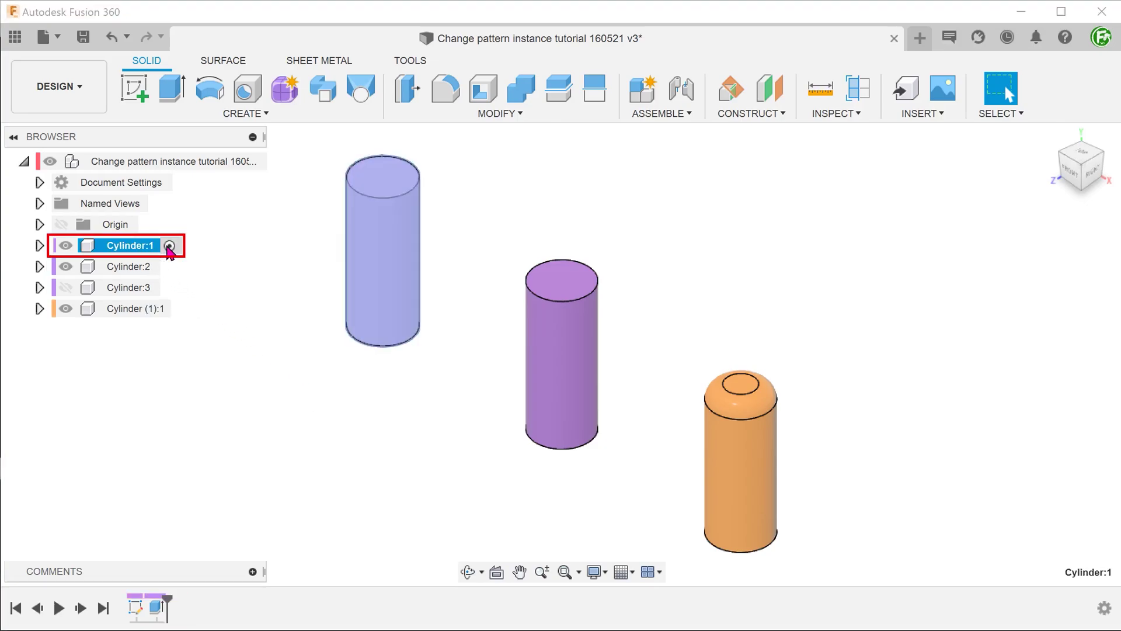
right_click(135, 611)
left_click(216, 476)
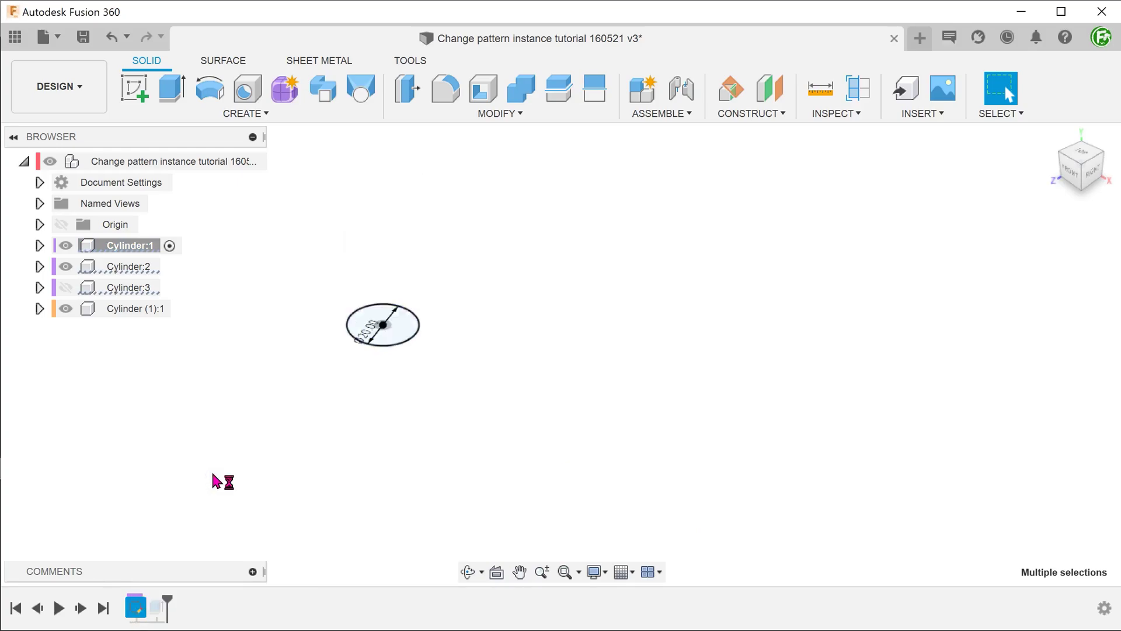
double_click(326, 379)
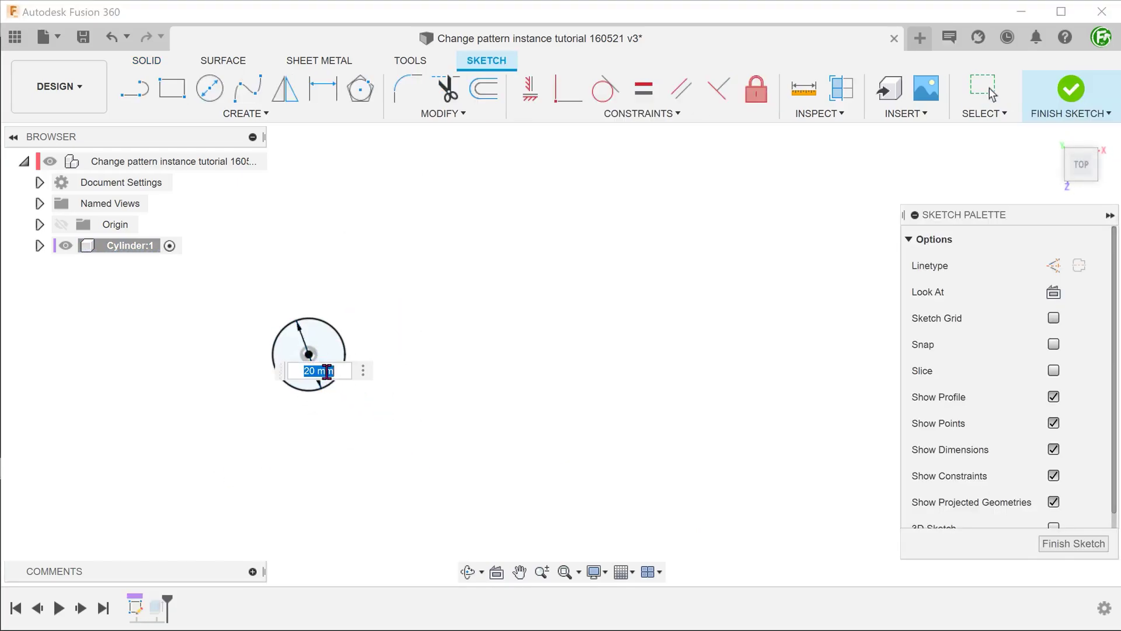
type("40")
key("Return")
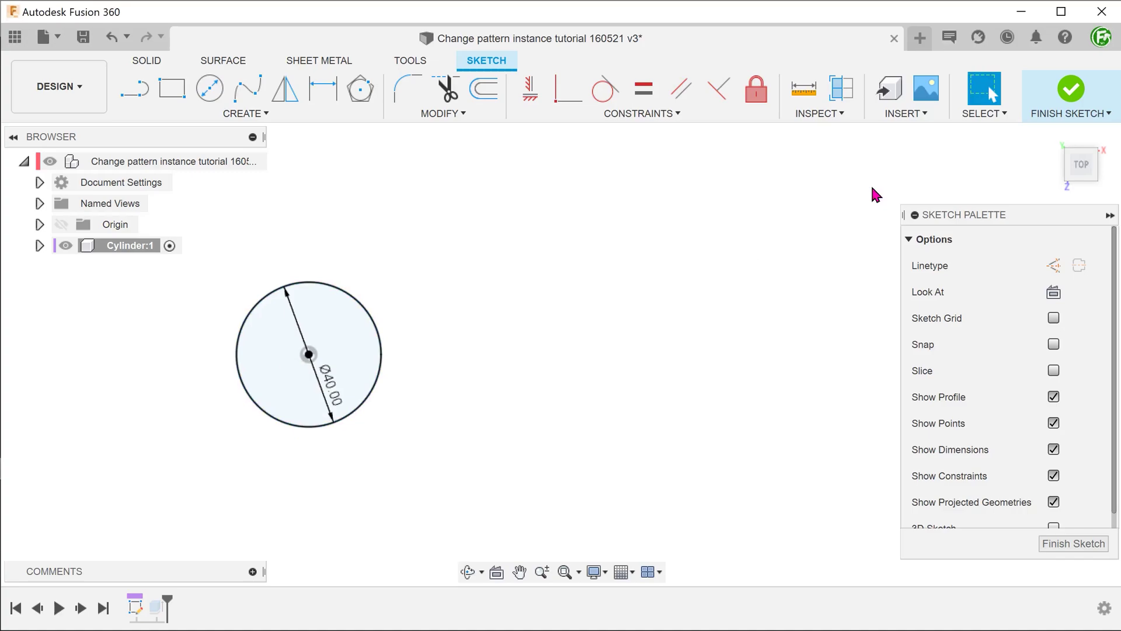
left_click(1067, 96)
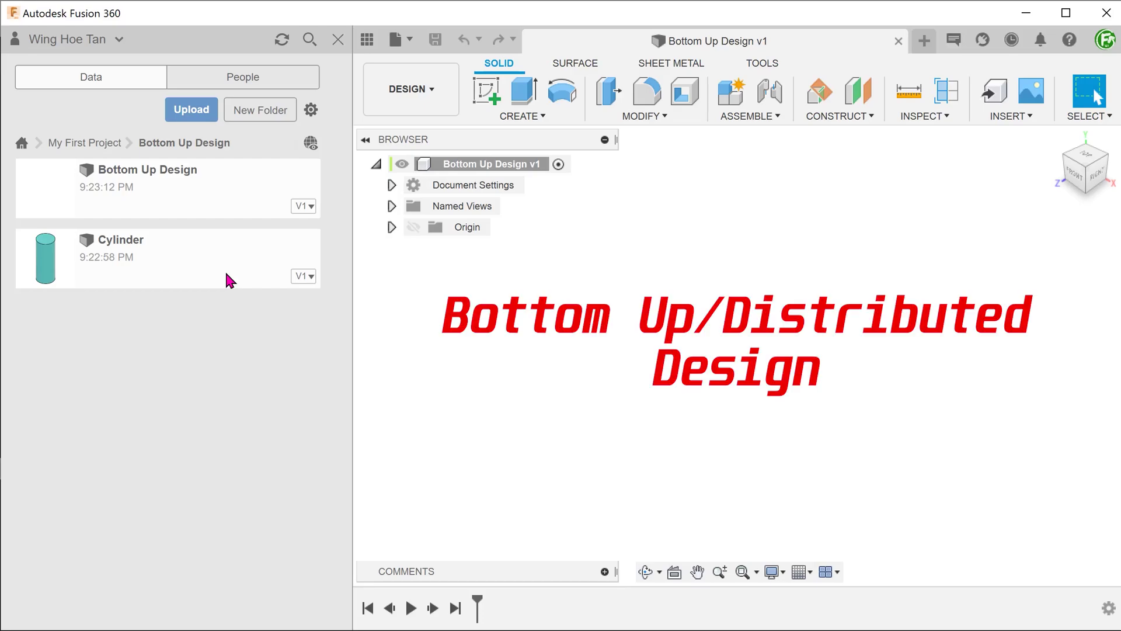
Step: Insert the Cylinder design into Bottom Up Design unmoved at the origin as Cylinder v1:1
left_click_drag(227, 274, 614, 329)
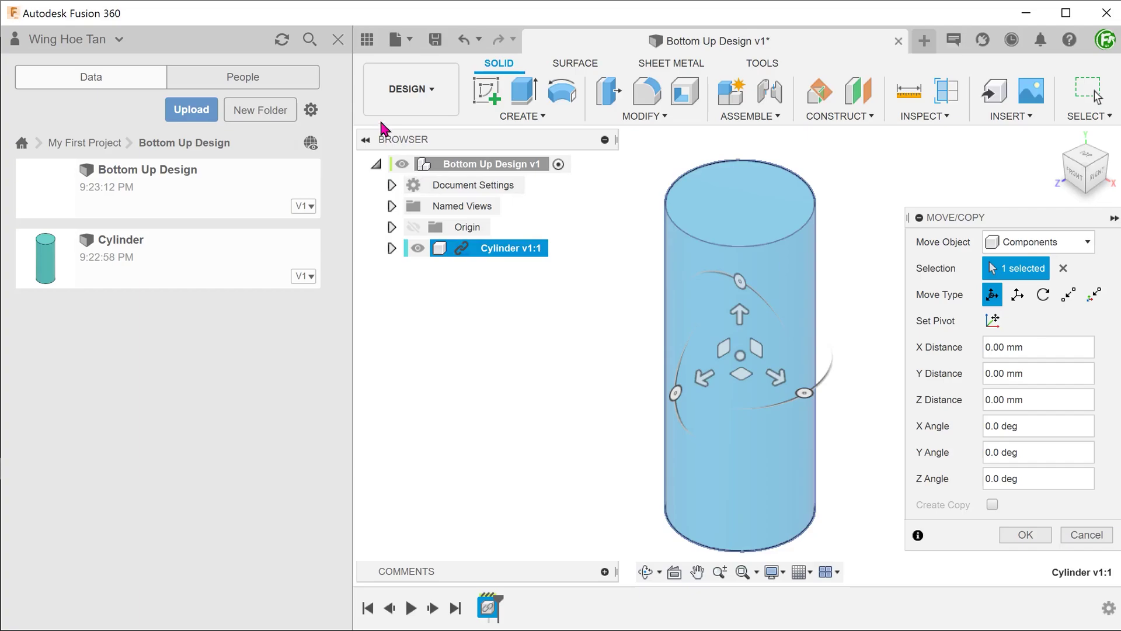
left_click(337, 39)
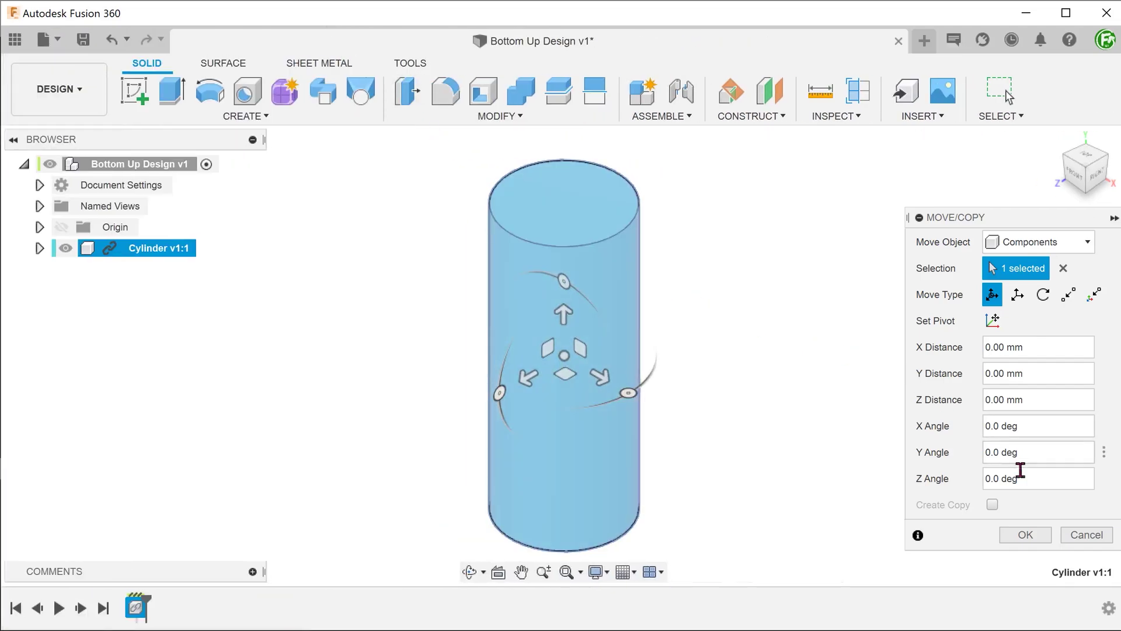
left_click(1045, 540)
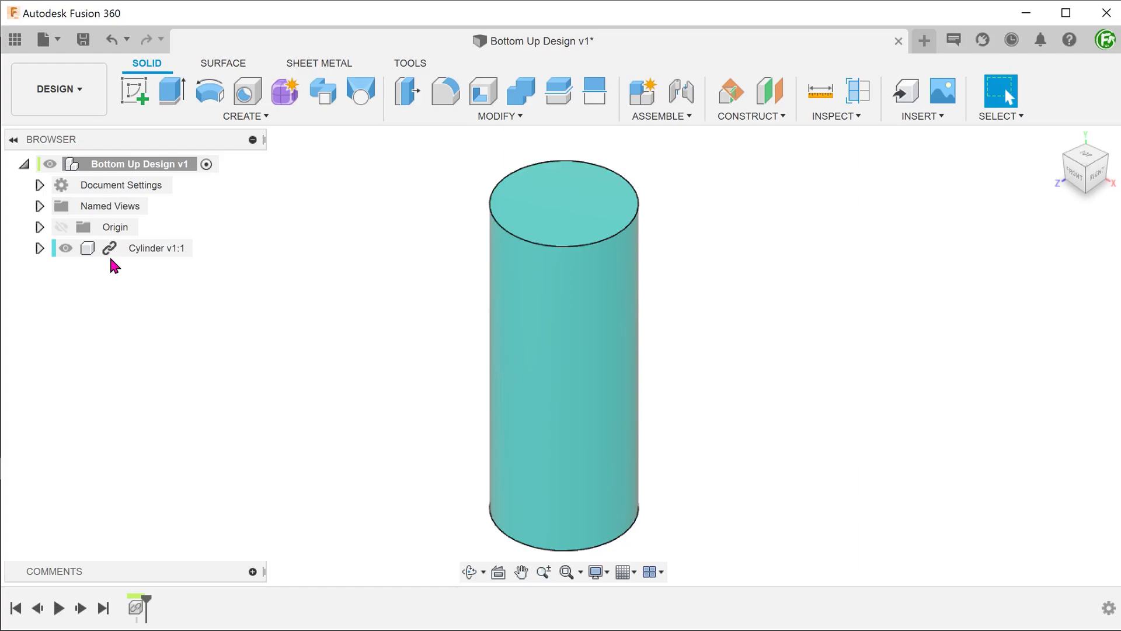
Step: Rectangular-pattern the cylinder along the red axis into three copies spaced 120 mm apart
left_click(240, 116)
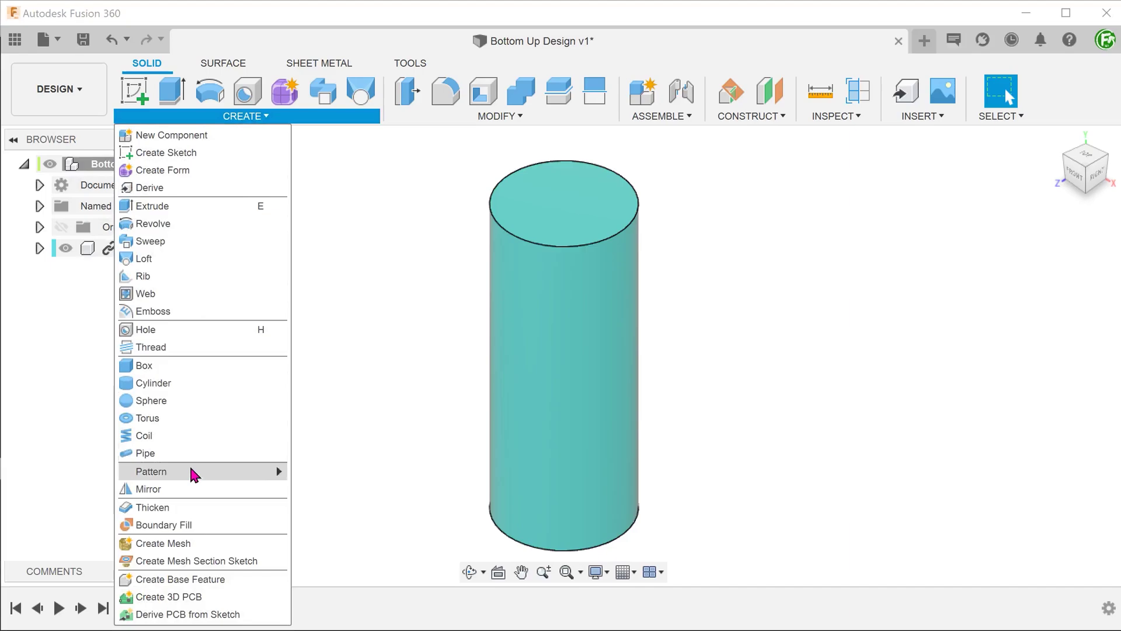
mouse_move(195, 474)
left_click(373, 476)
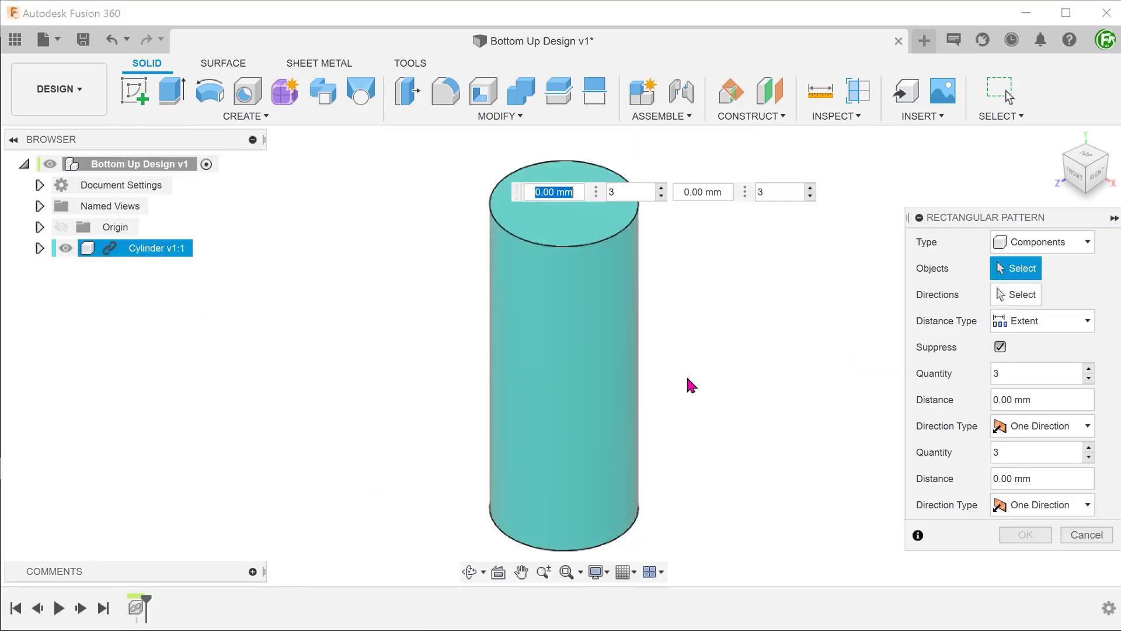
left_click(601, 309)
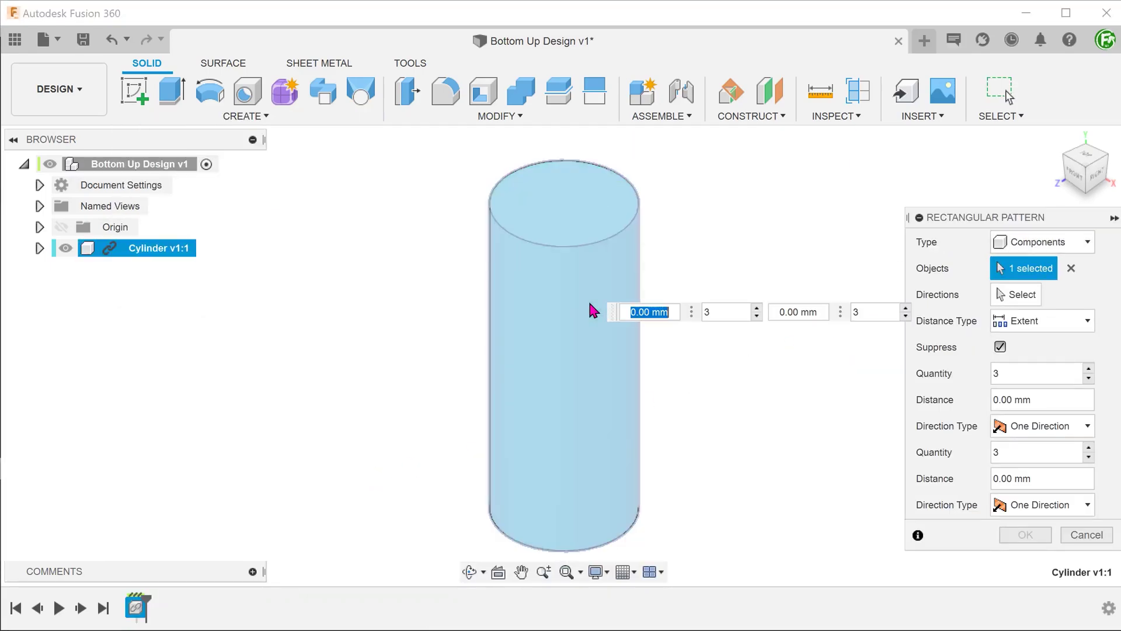
left_click(1007, 295)
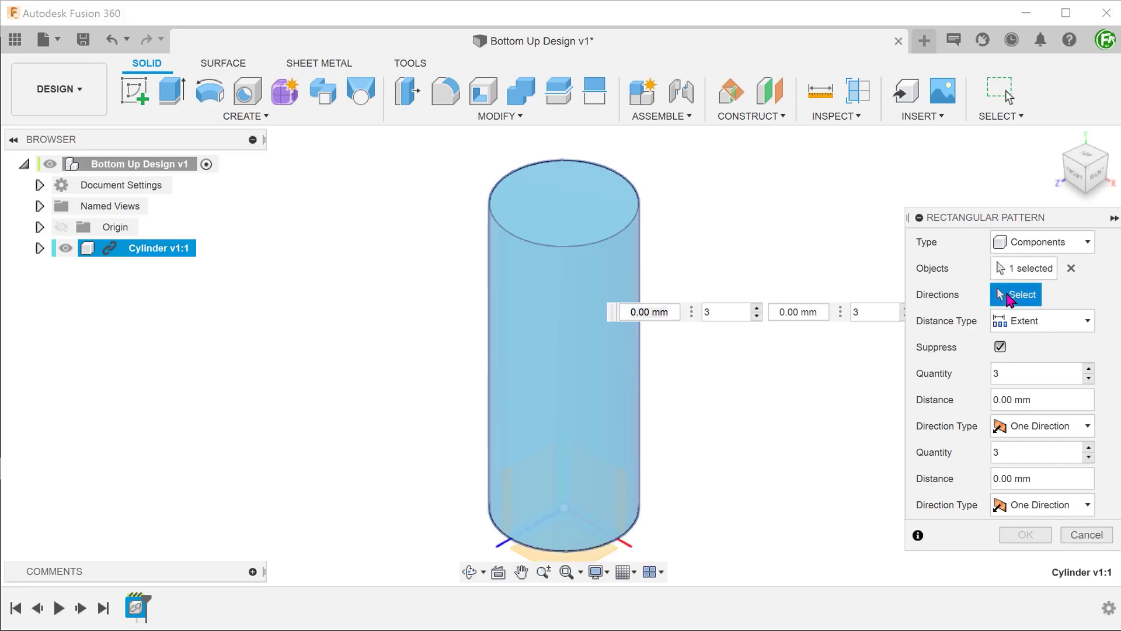
left_click(623, 541)
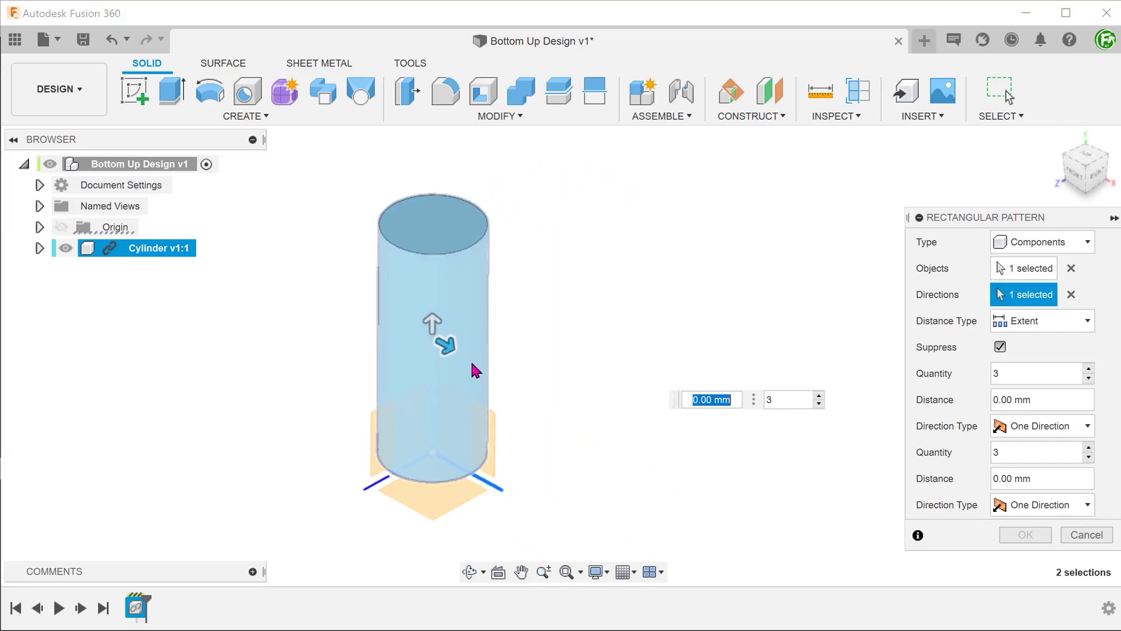
left_click_drag(450, 347, 750, 461)
left_click(1026, 535)
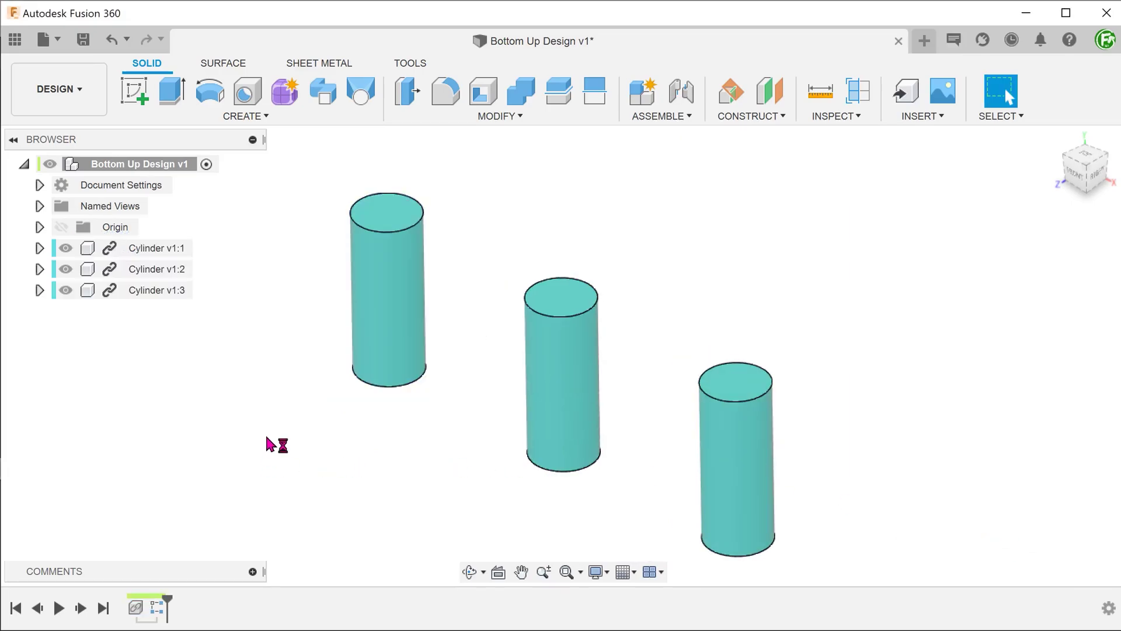
middle_click_drag(276, 444, 281, 440, "shift")
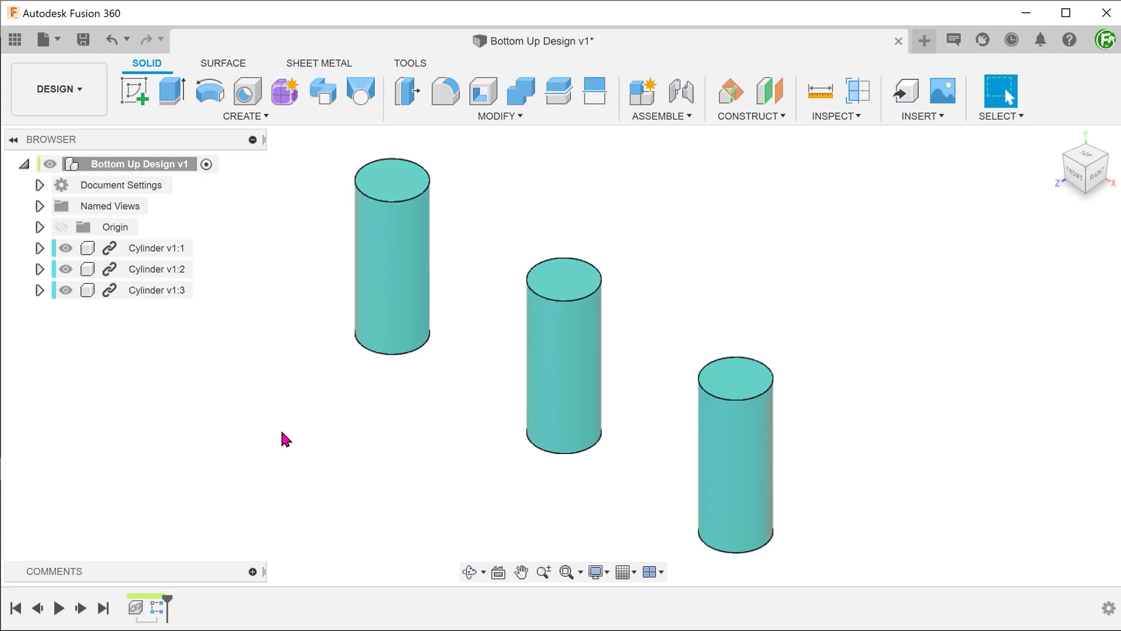
left_click(186, 292)
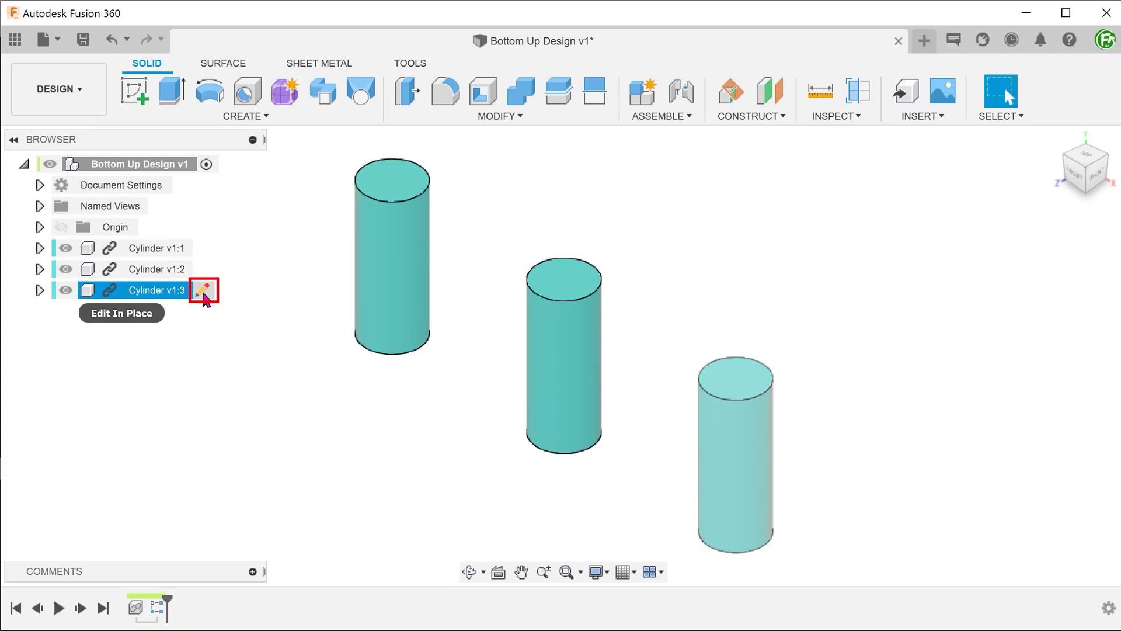
left_click(203, 296)
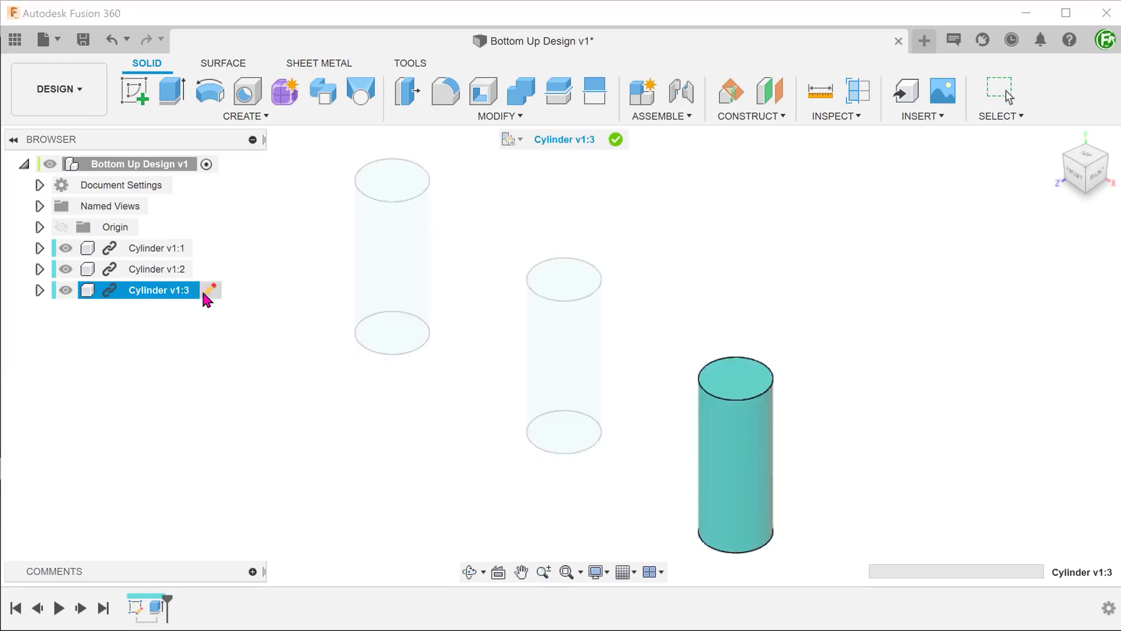
left_click(697, 414)
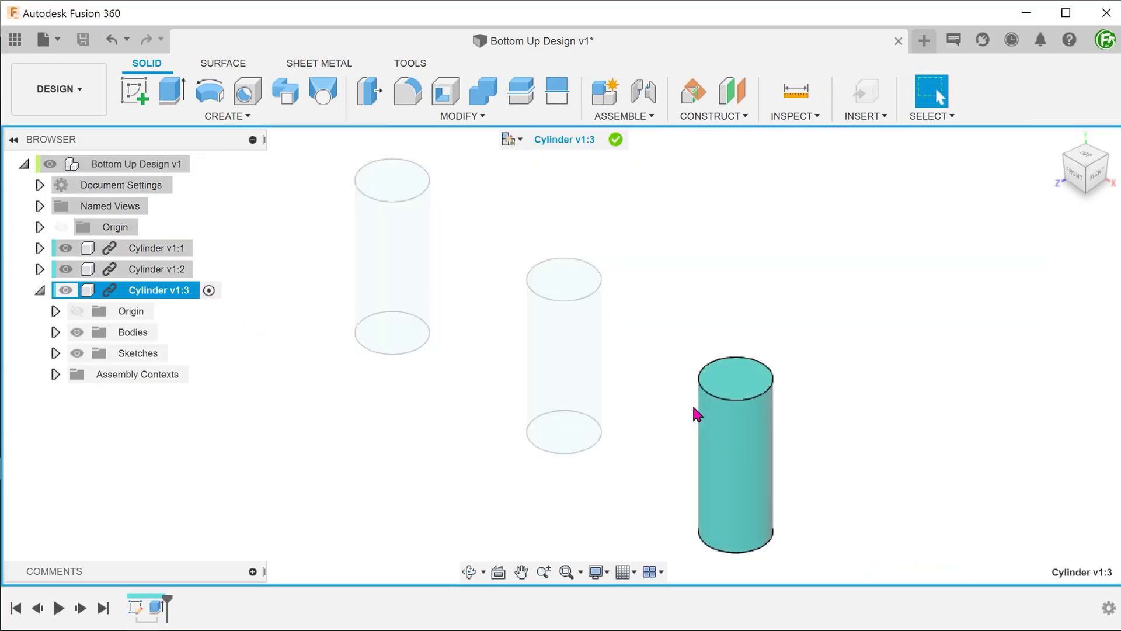
key("f")
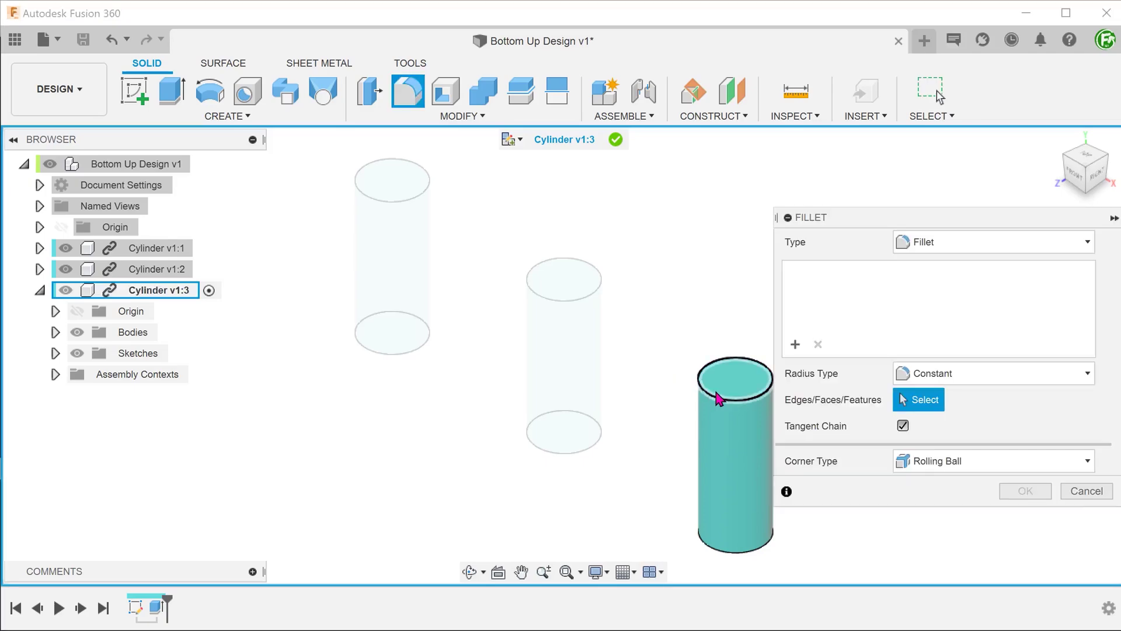
left_click(717, 396)
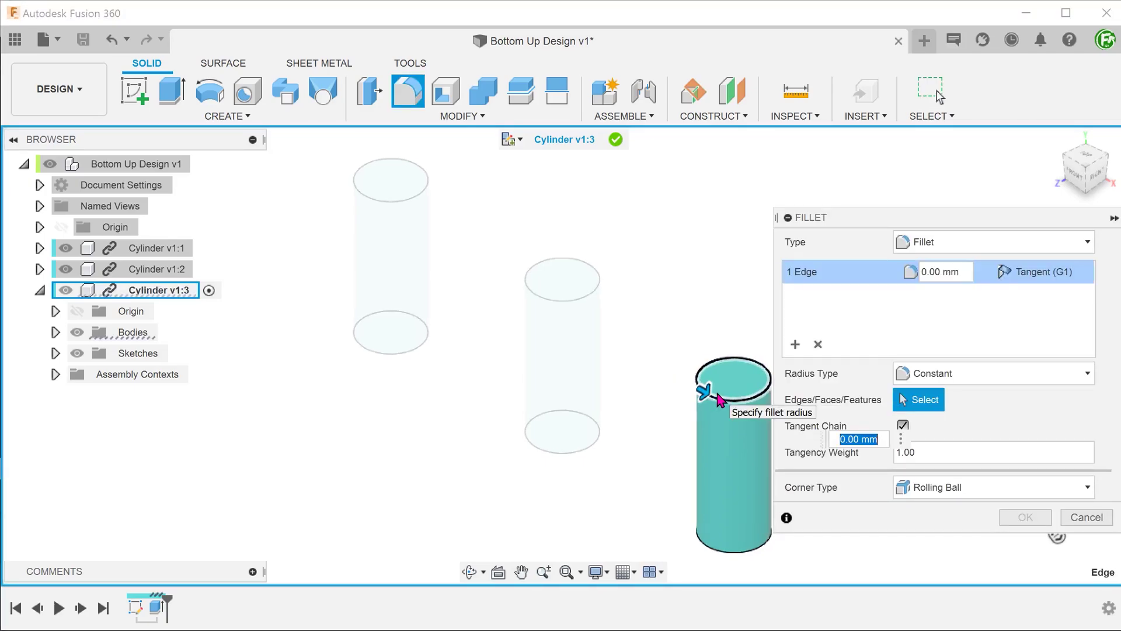
type("5")
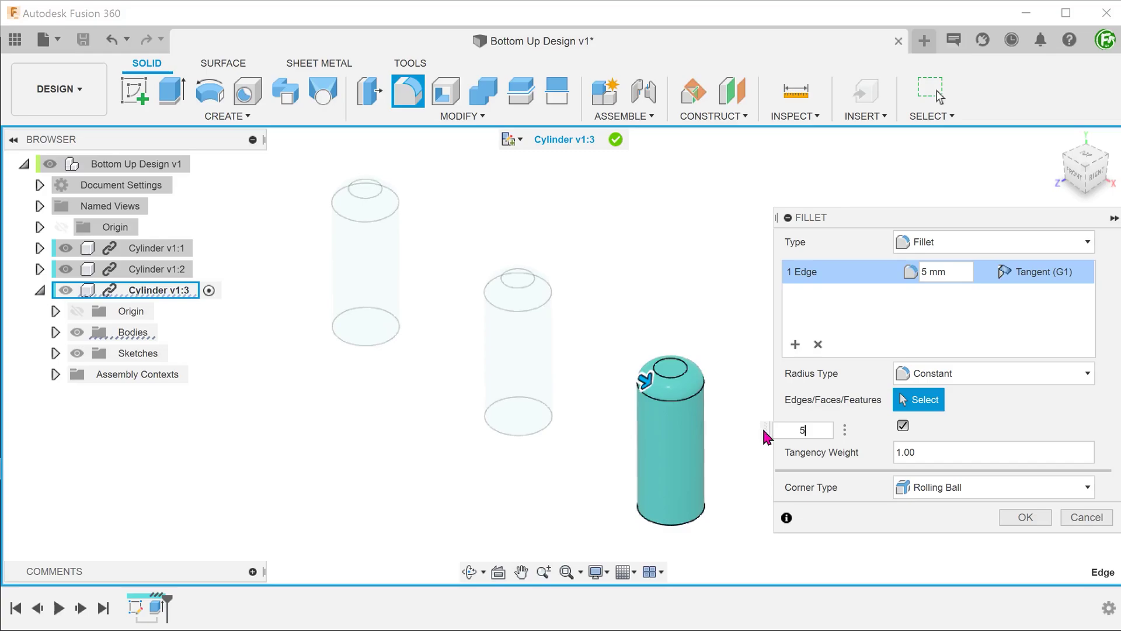
left_click(1025, 517)
scroll(351, 458, "up", 2)
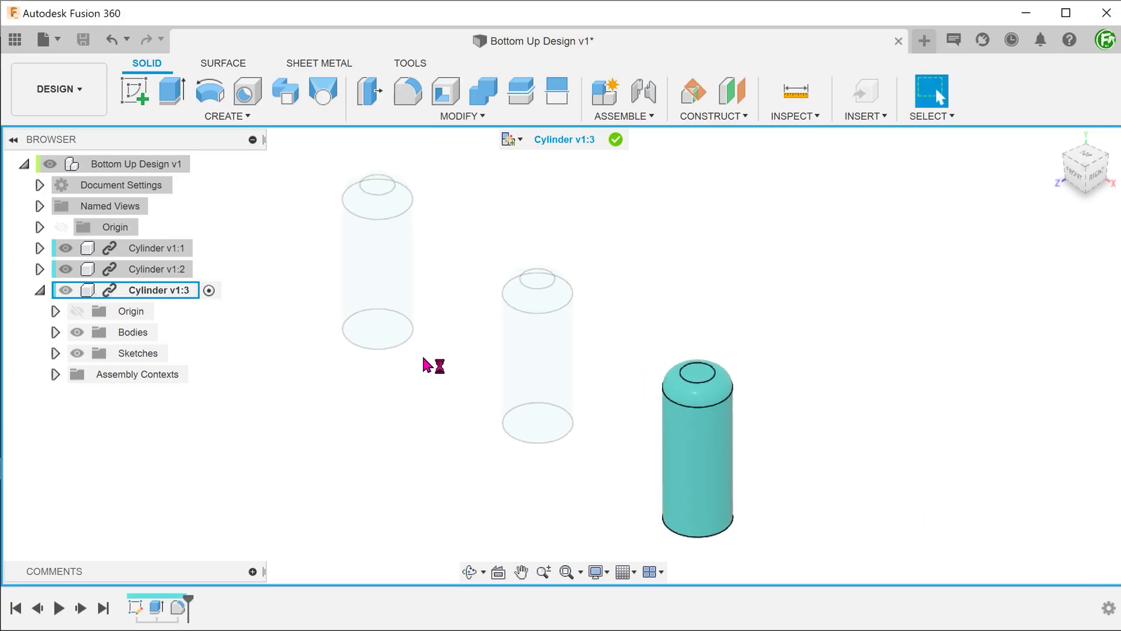
left_click(618, 143)
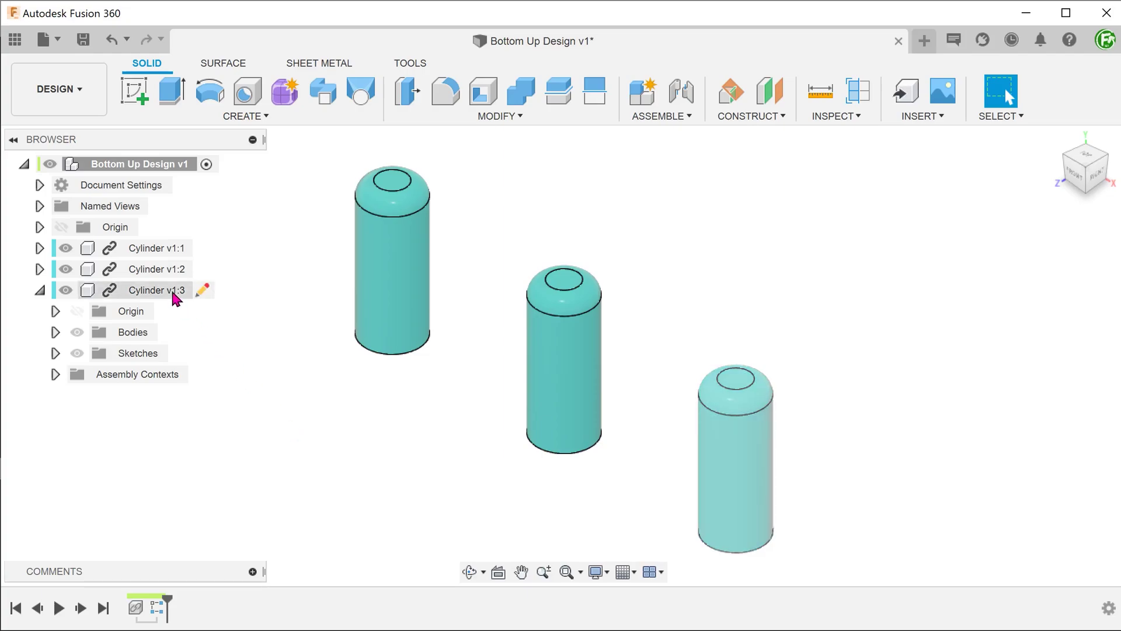
left_click(202, 293)
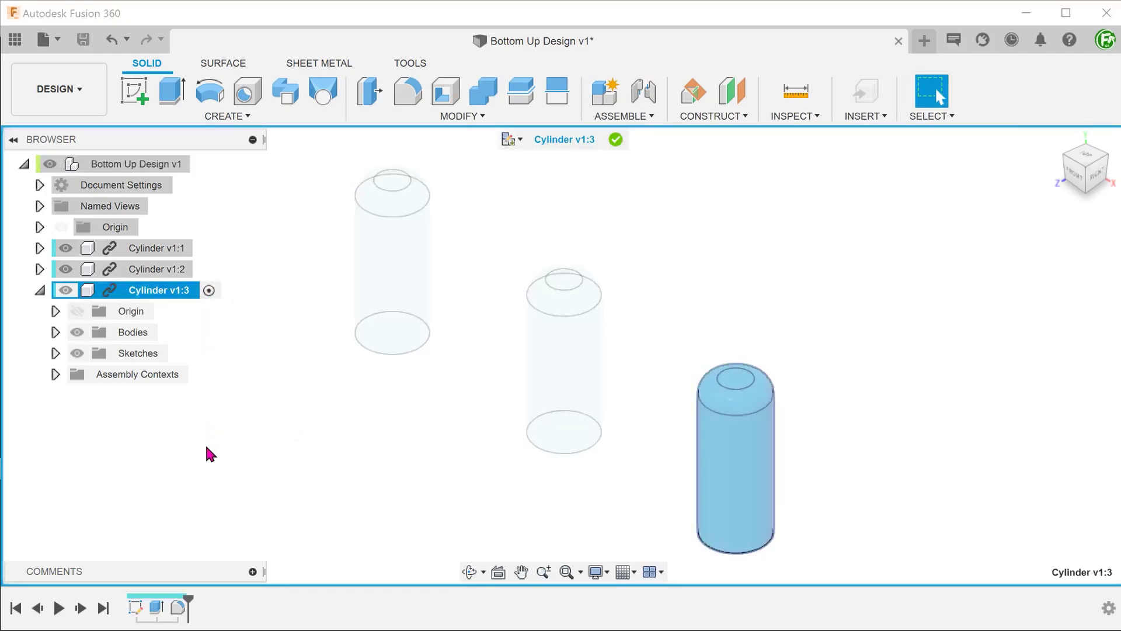
left_click(179, 608)
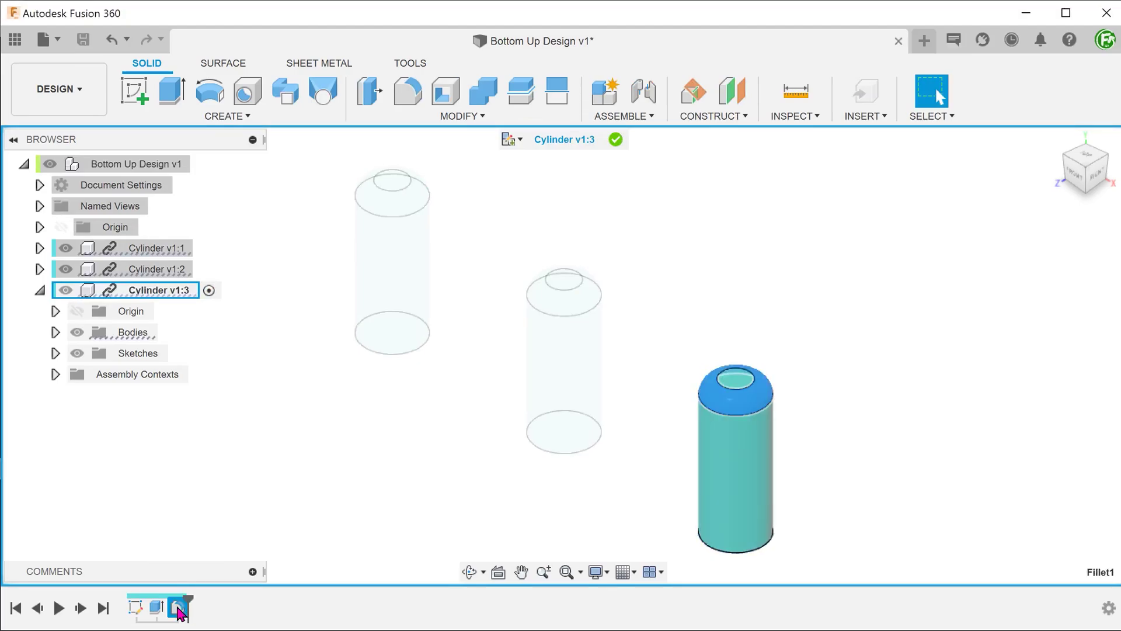
key("Delete")
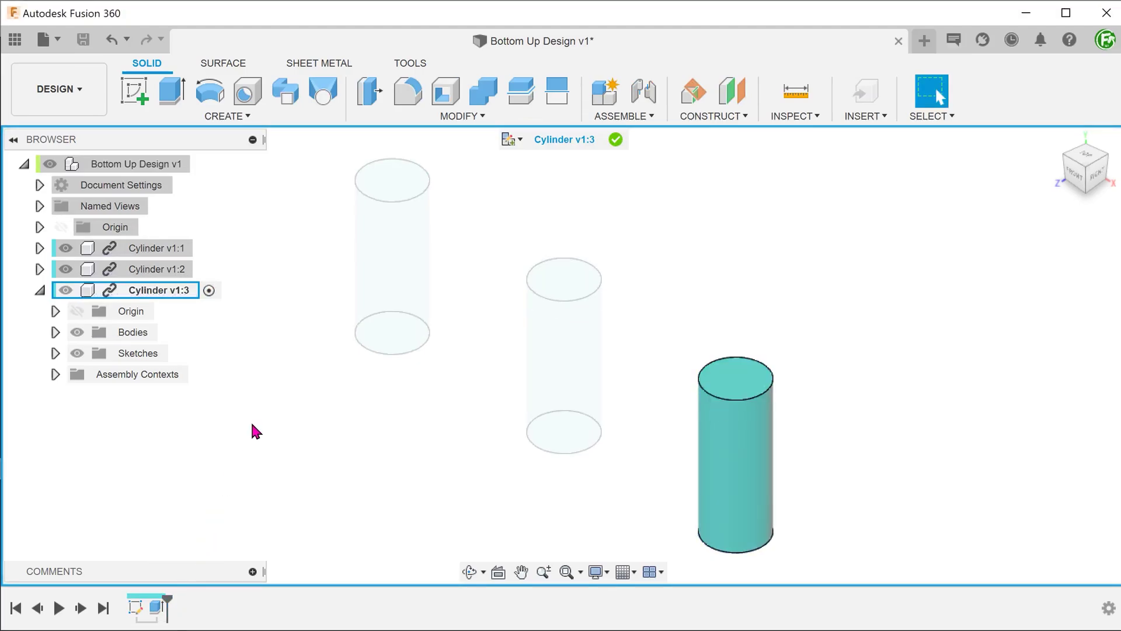
left_click(616, 140)
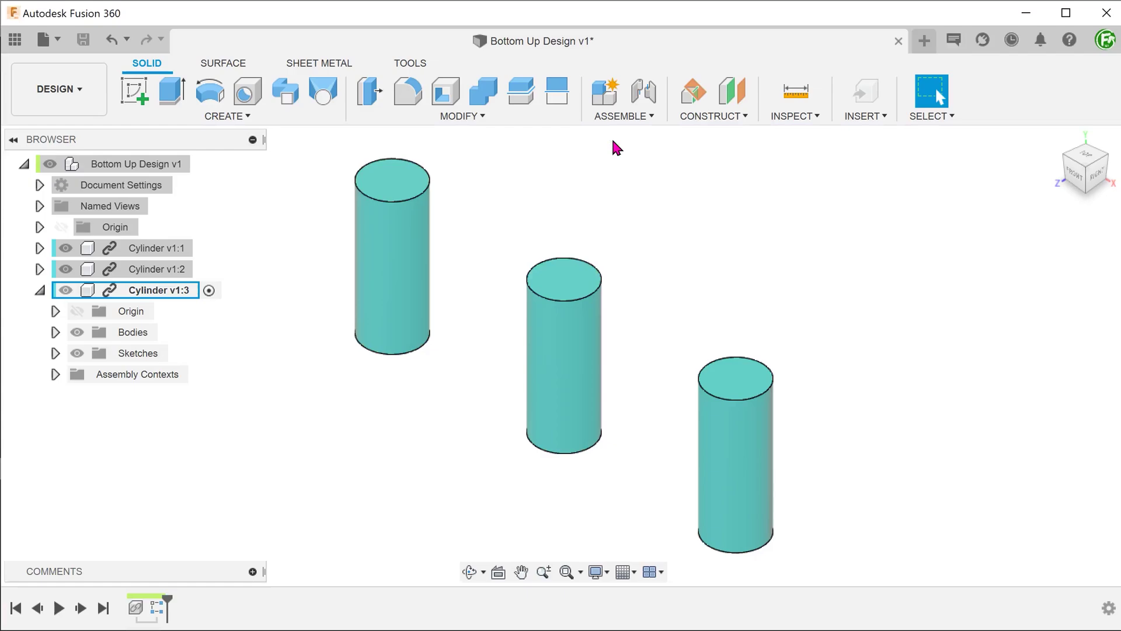
left_click(39, 354)
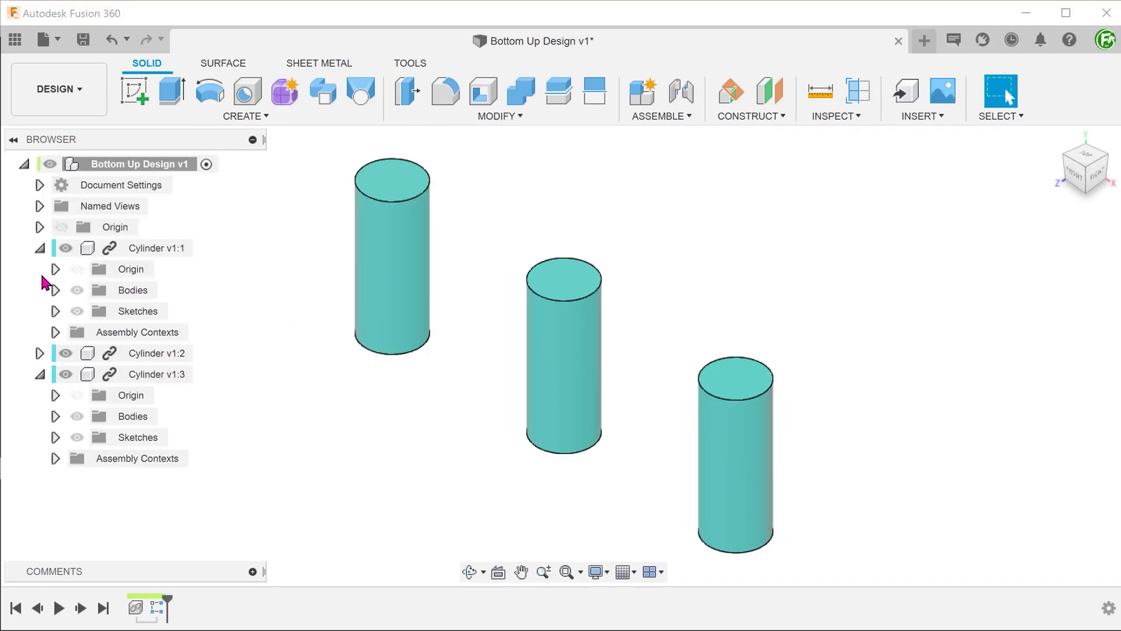
left_click(39, 248)
left_click(40, 290)
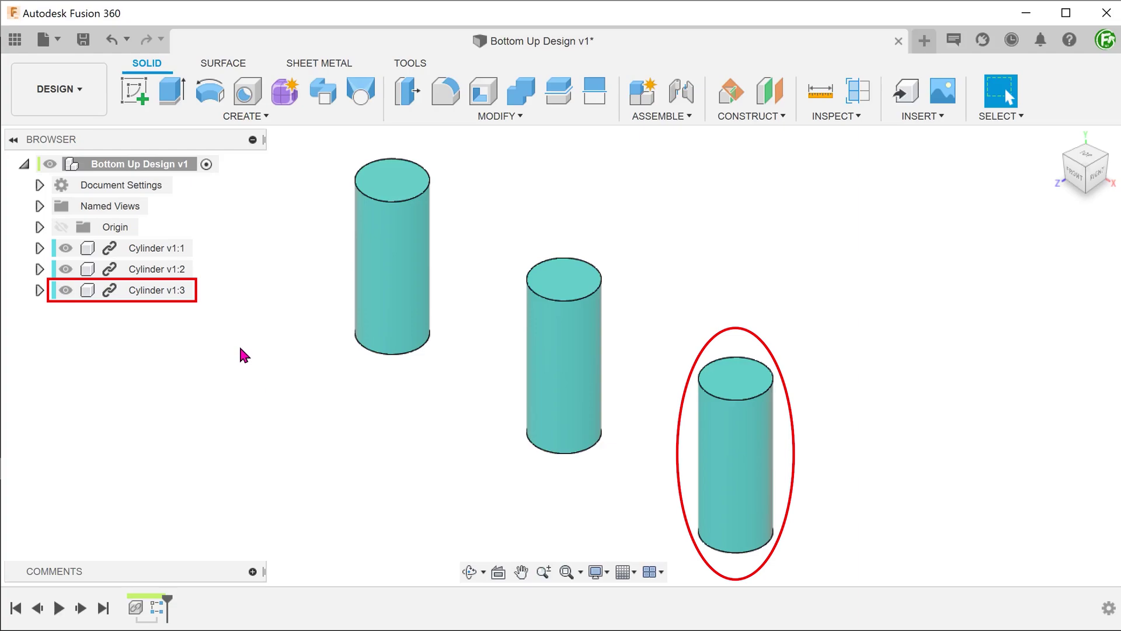
right_click(159, 295)
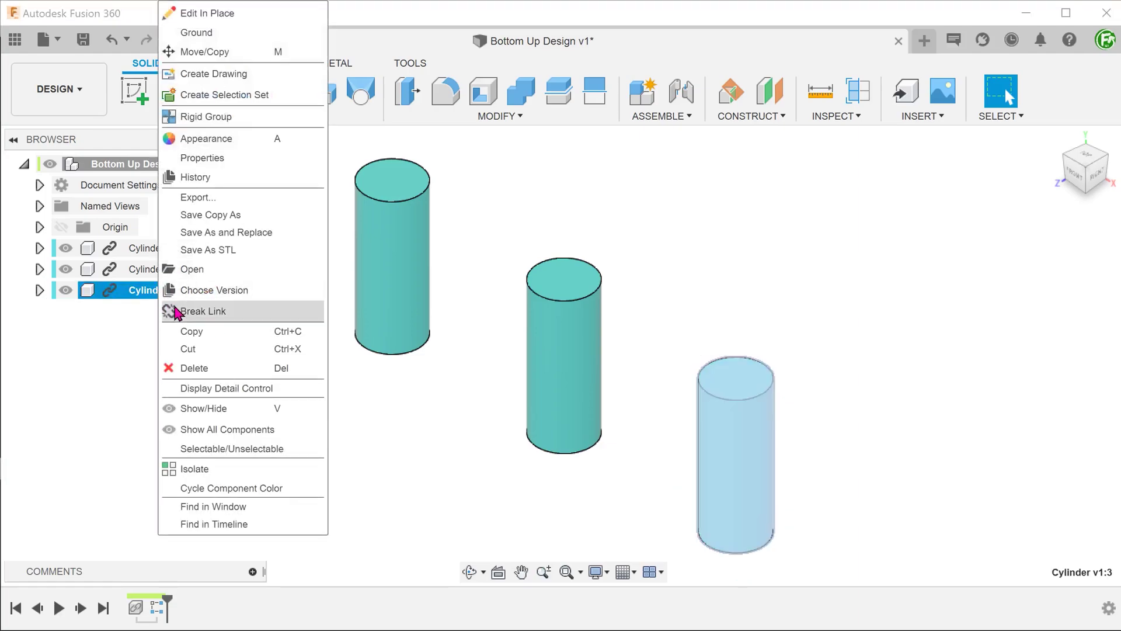
left_click(231, 338)
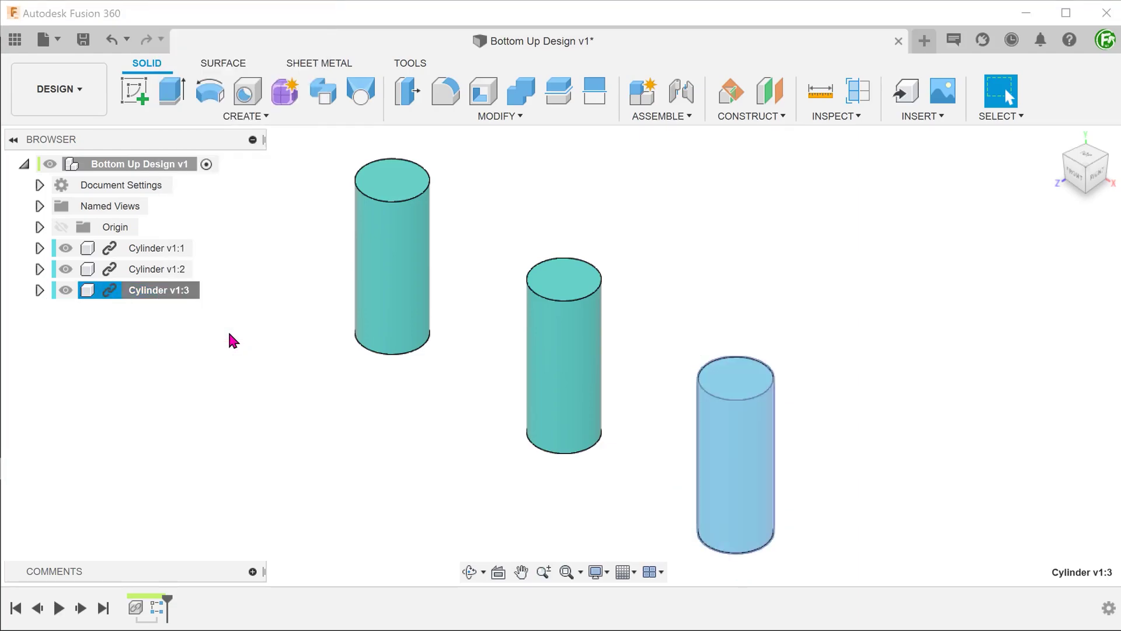
right_click(193, 171)
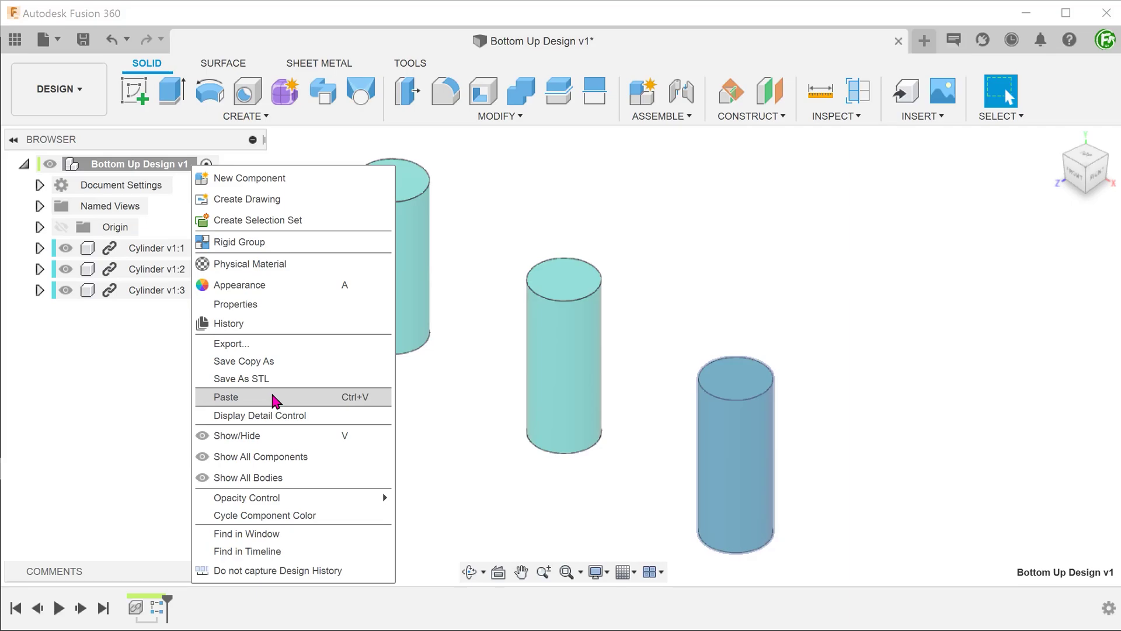
left_click(151, 409)
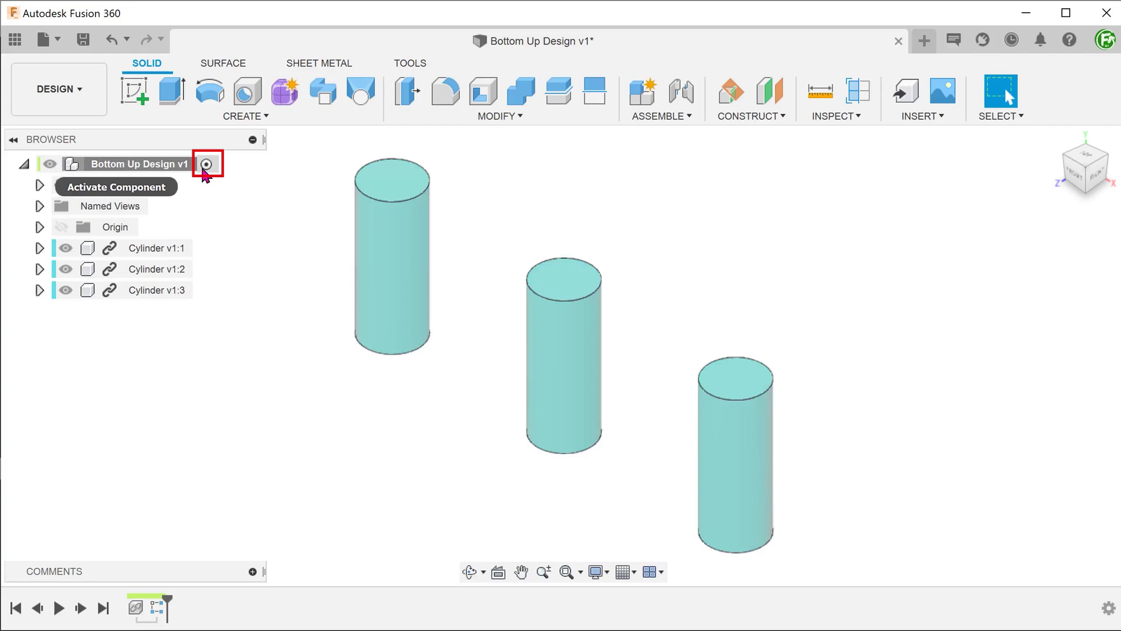
Step: Create a new empty component, Component1:1
left_click(261, 118)
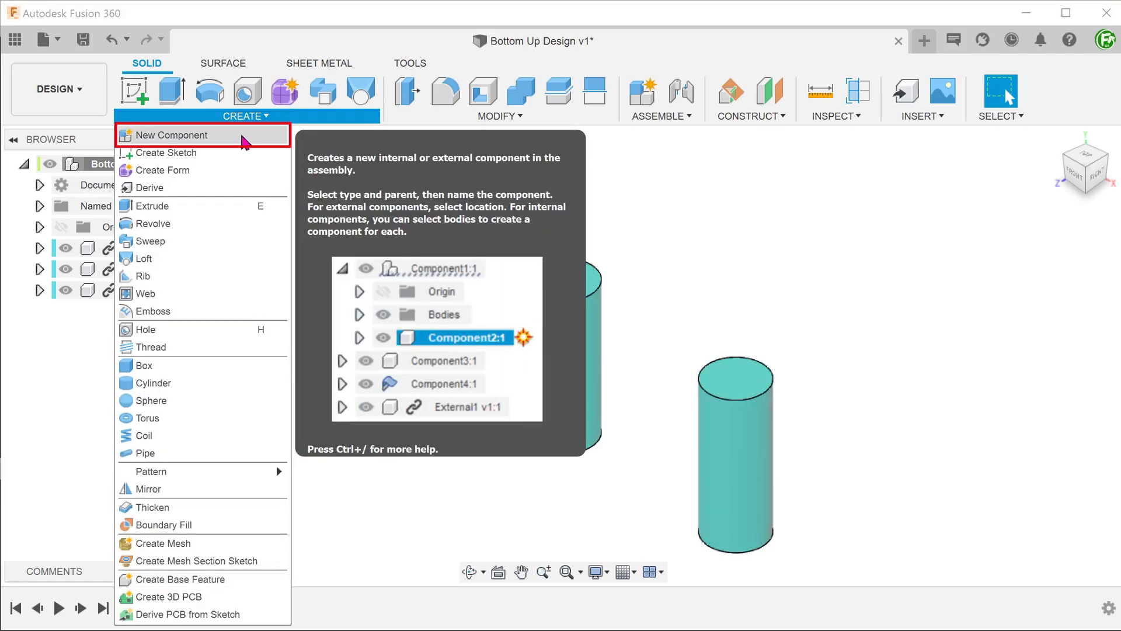
left_click(243, 138)
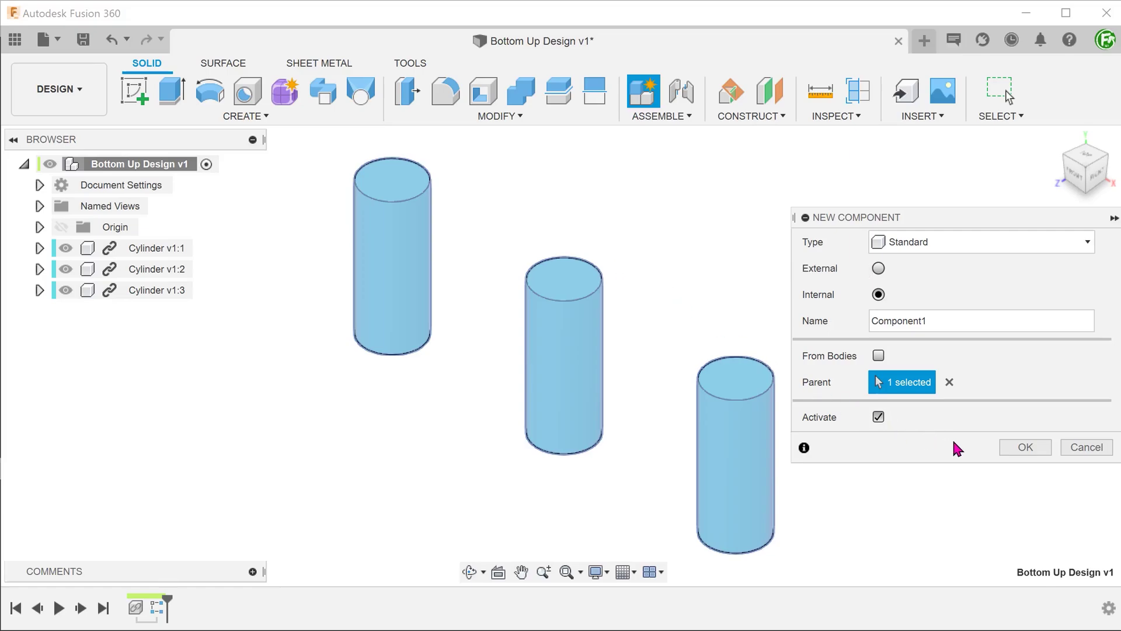
left_click(1023, 447)
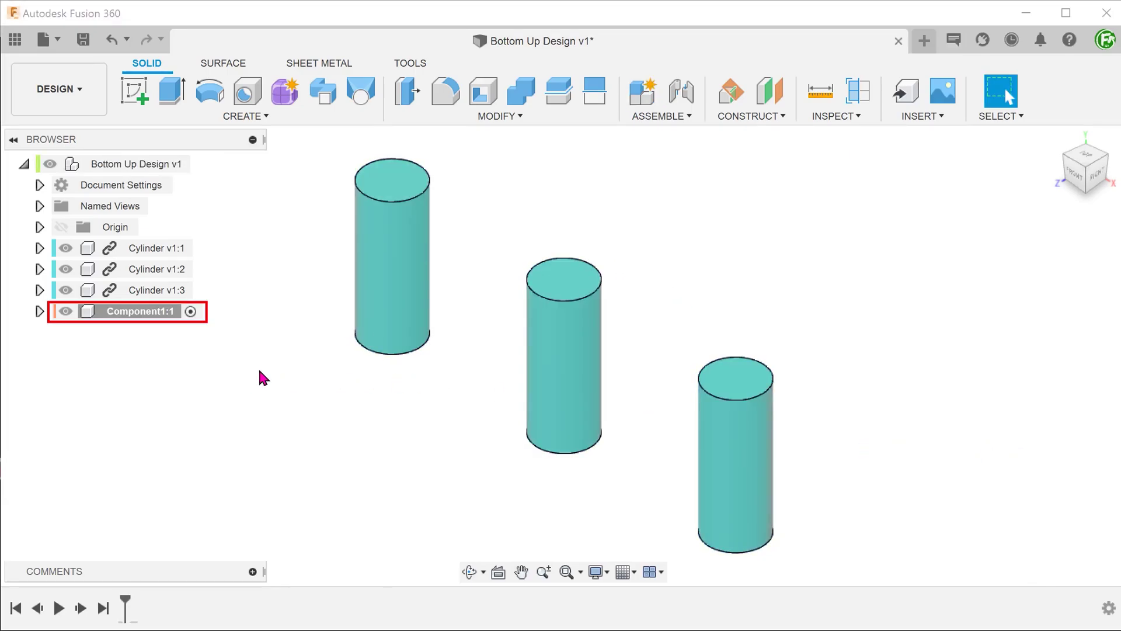
Step: Edit Cylinder v1:3 in place and copy its Body1
left_click(203, 294)
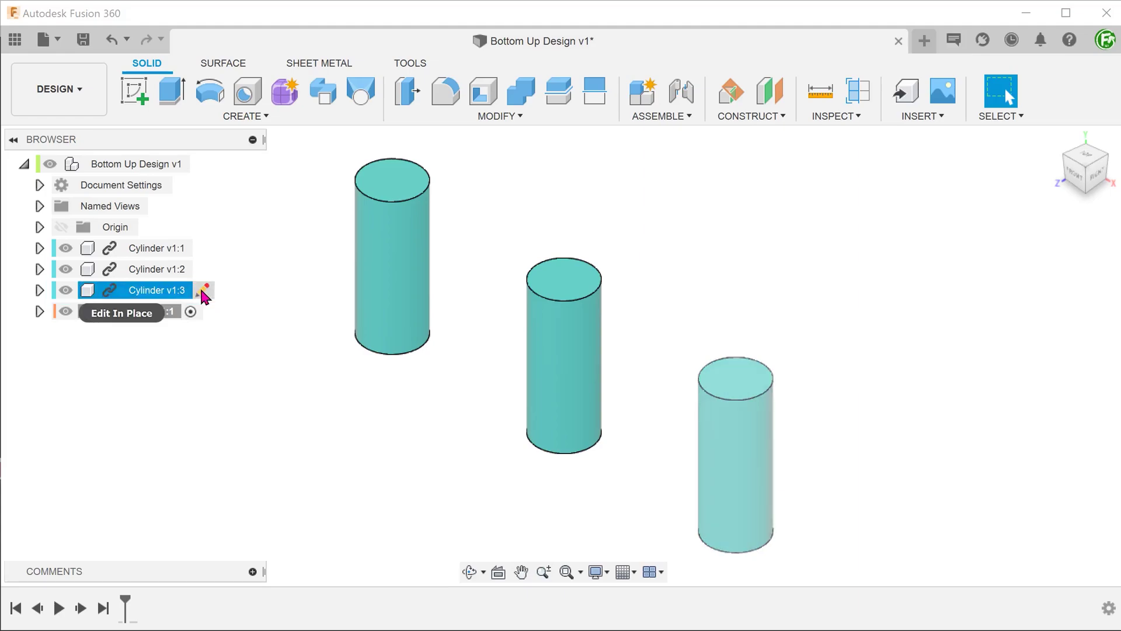
left_click(203, 292)
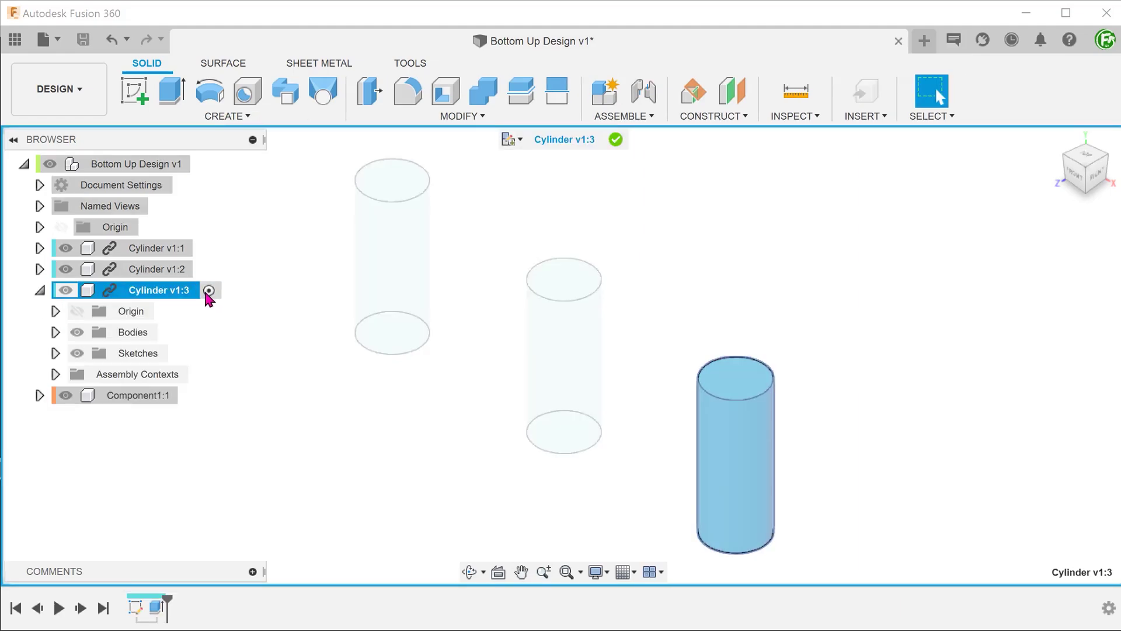
left_click(55, 332)
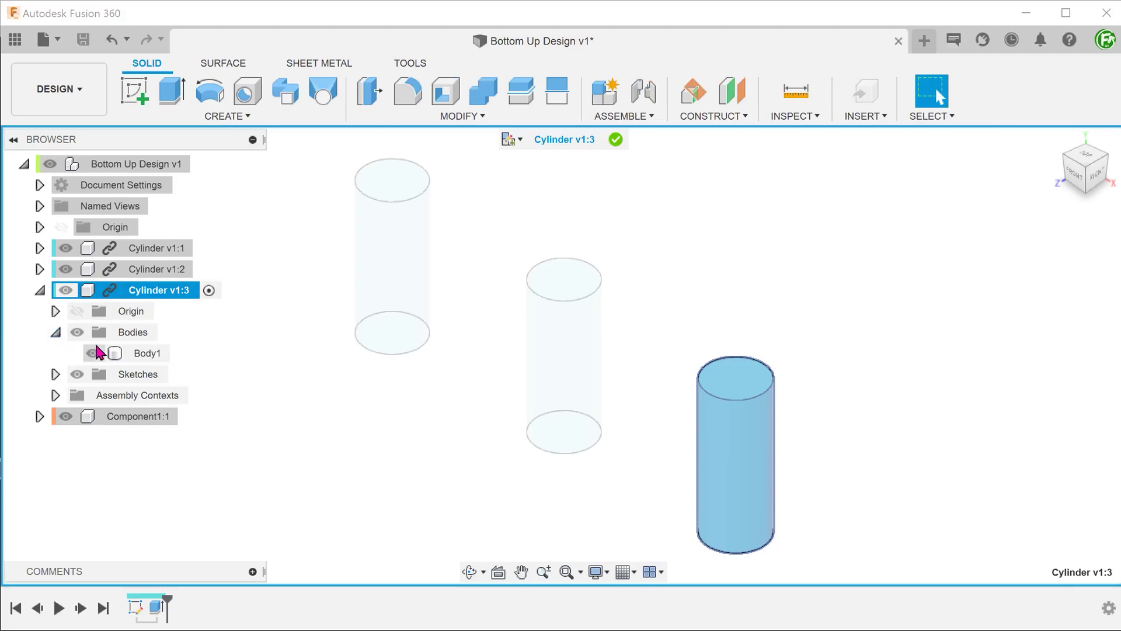
right_click(132, 355)
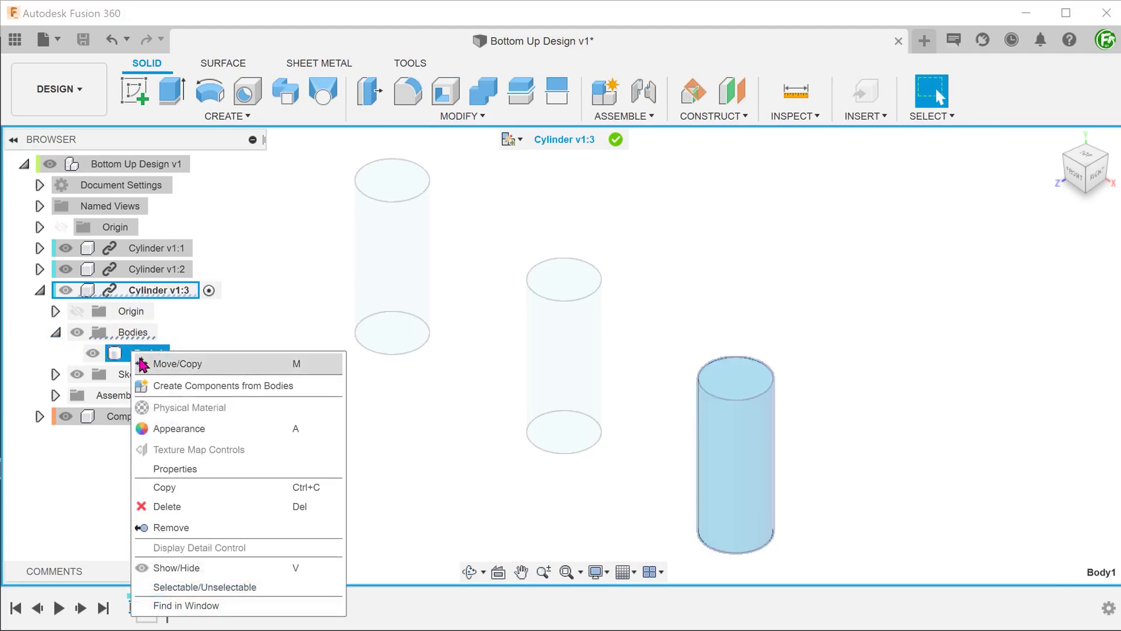
left_click(211, 488)
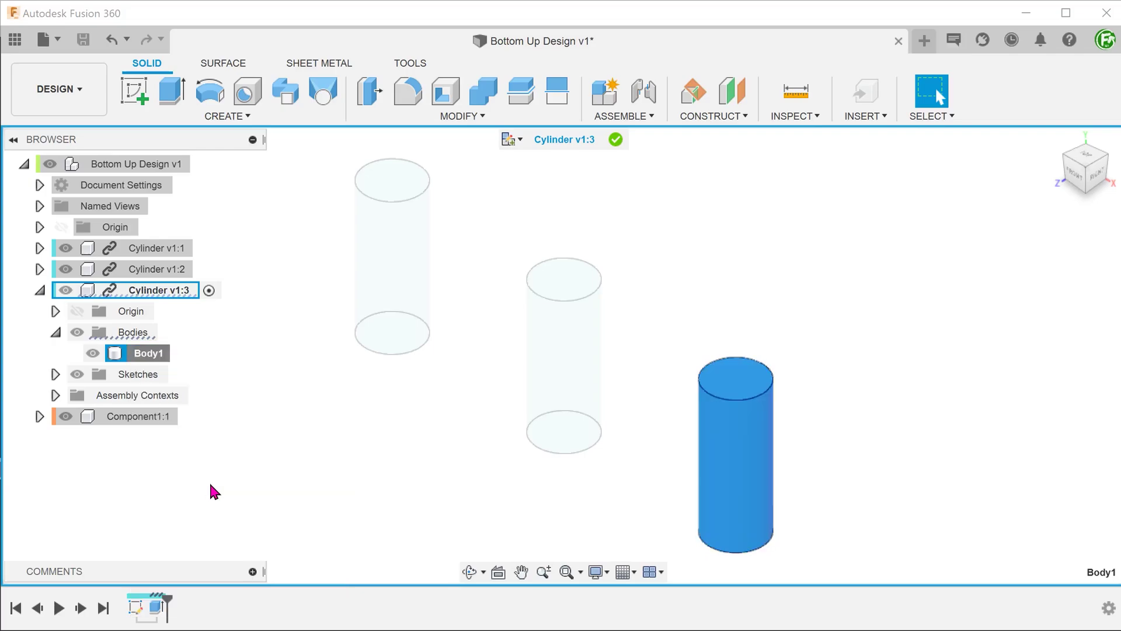
Step: End in-place editing and paste the copied body, unmoved, into the active Component1:1
left_click(617, 140)
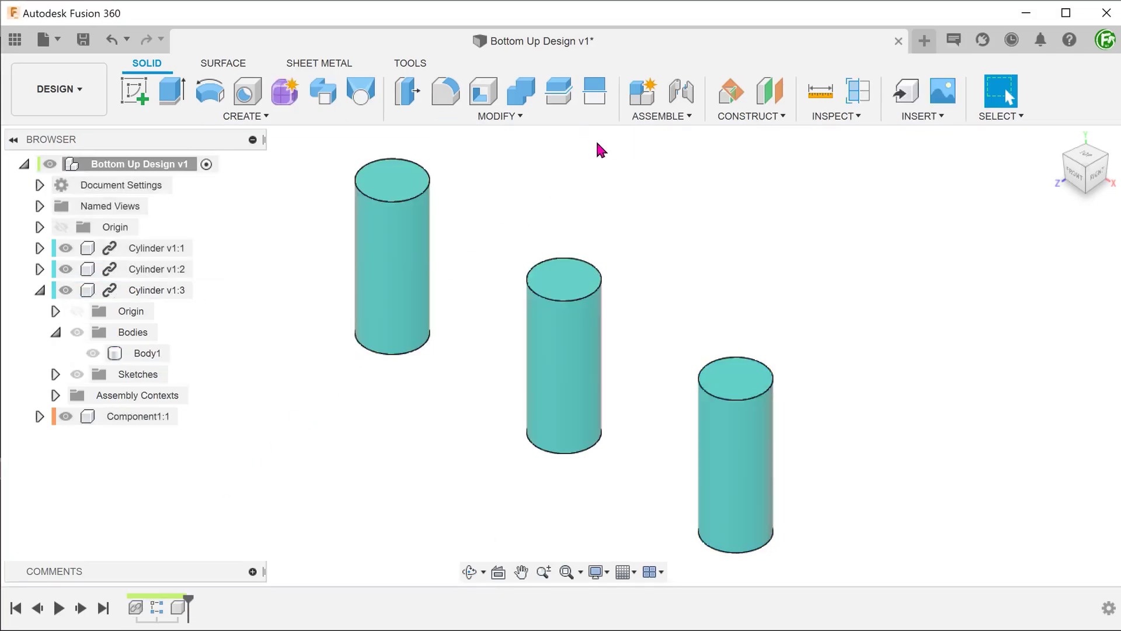
left_click(167, 417)
left_click(188, 417)
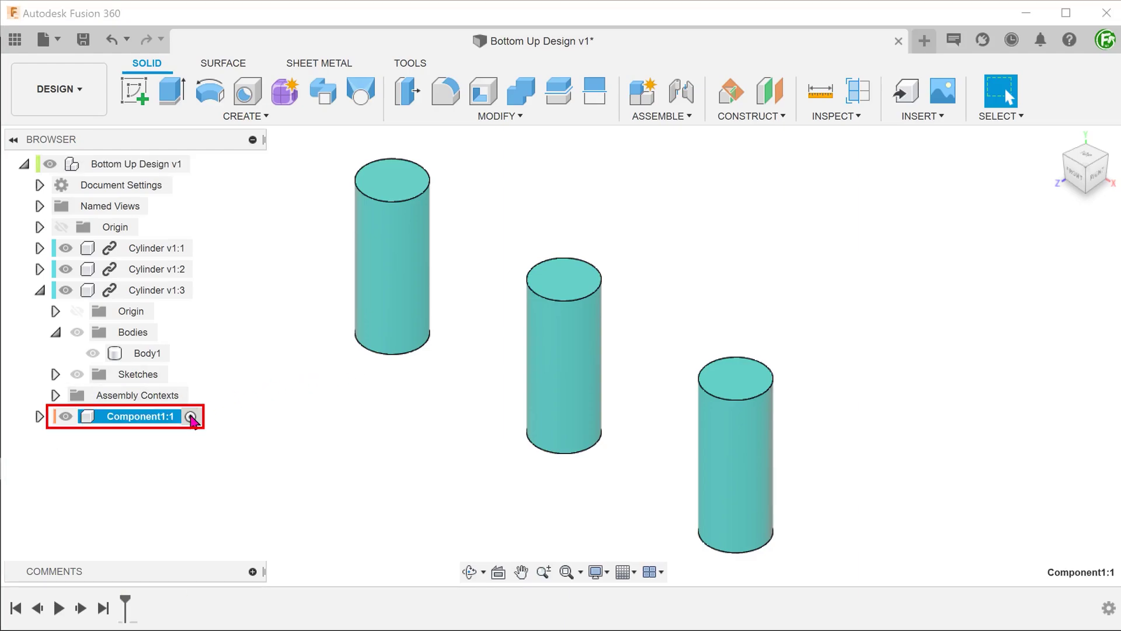
right_click(172, 427)
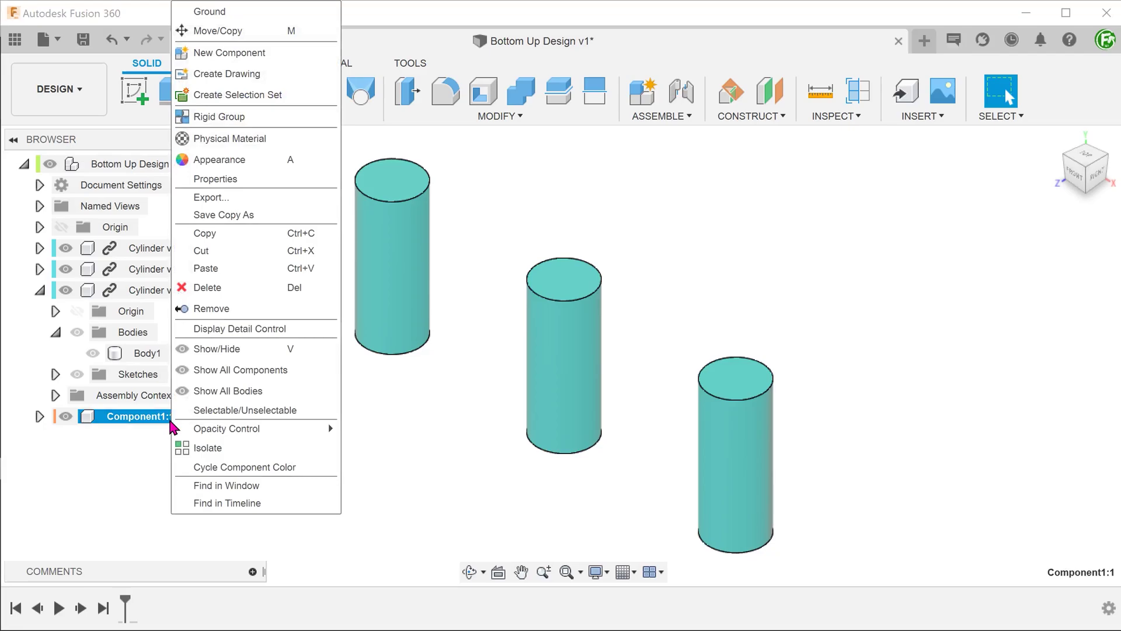
left_click(234, 270)
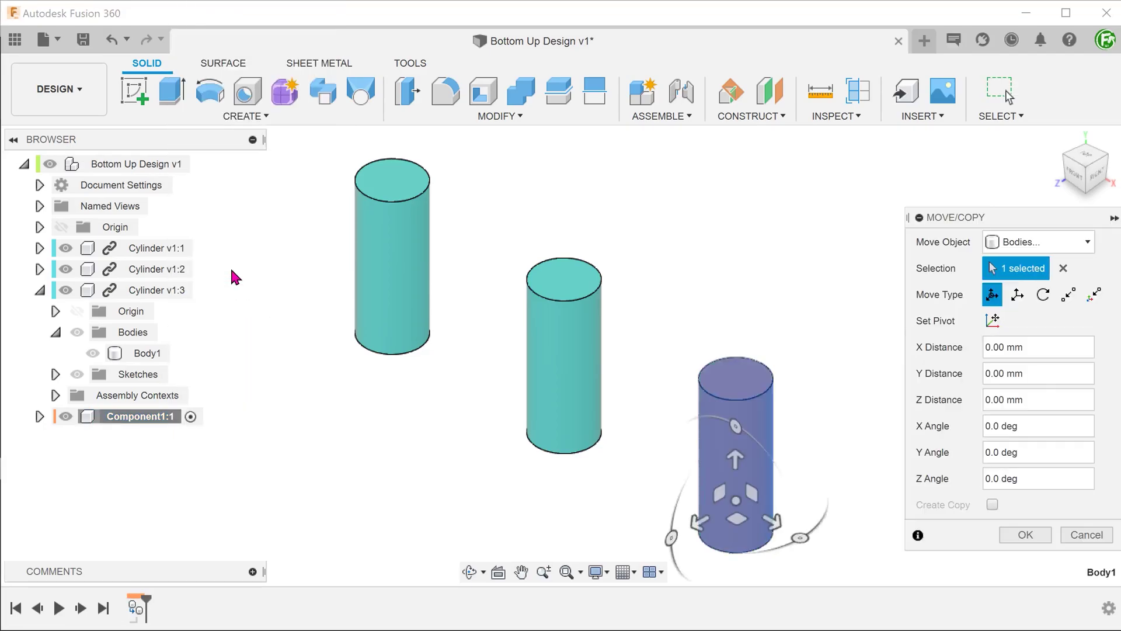
left_click(1026, 535)
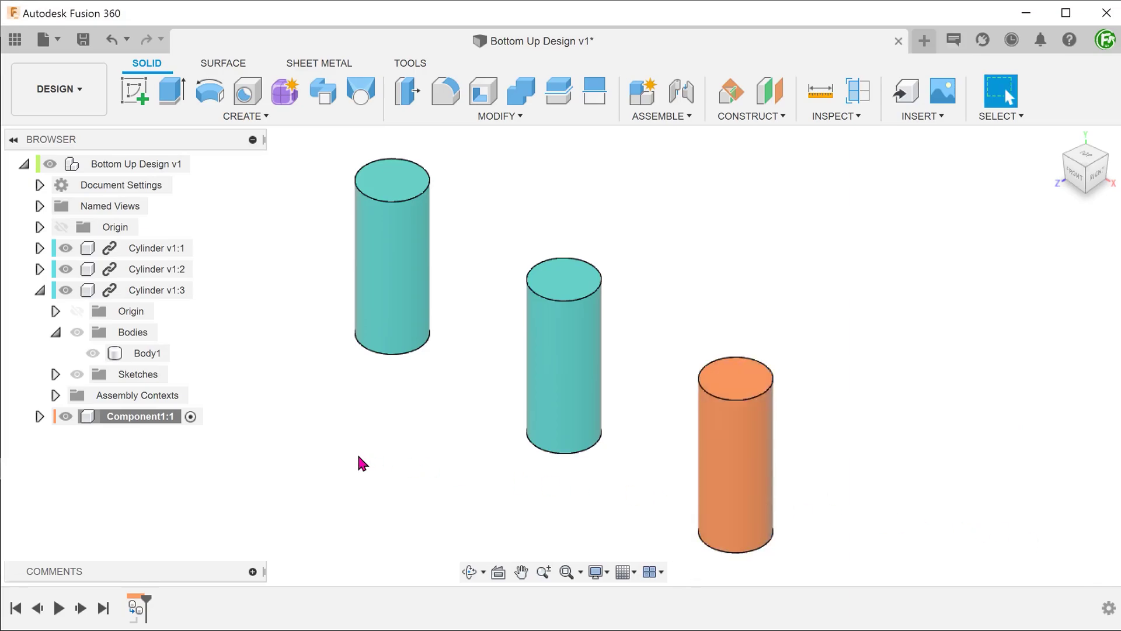
Step: Hide the original Cylinder v1:3 and collapse its contents
left_click(63, 292)
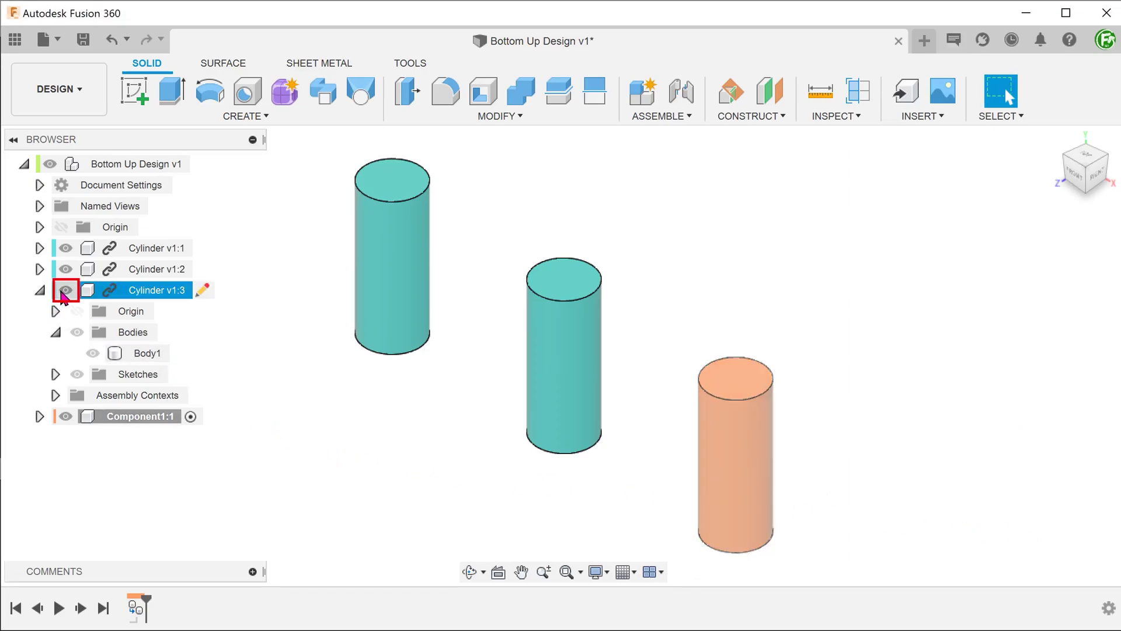
left_click(65, 290)
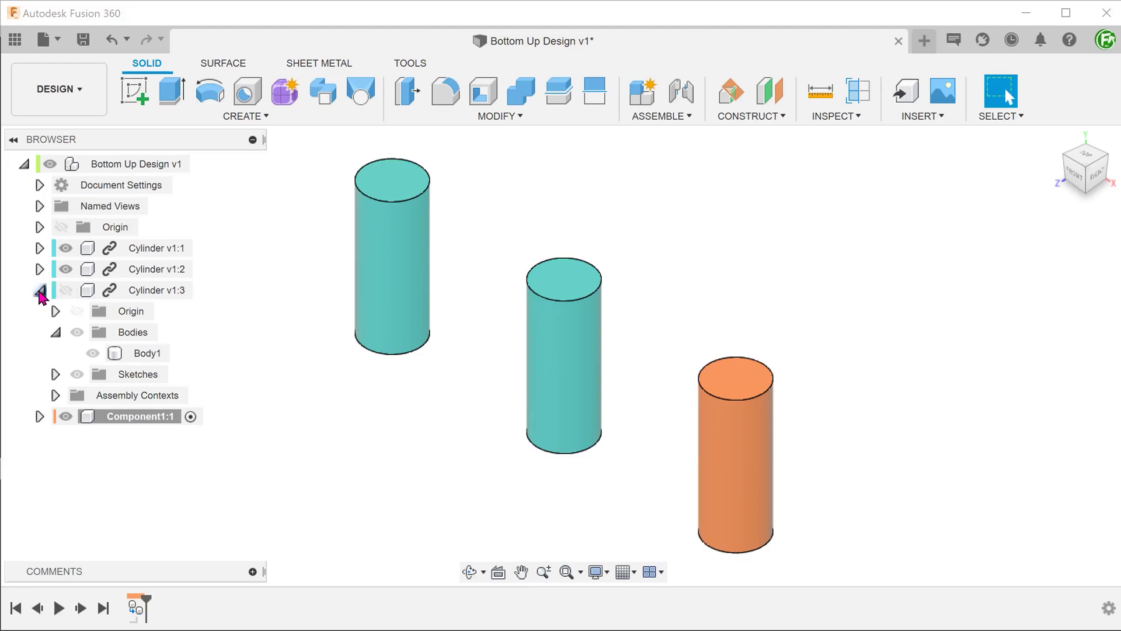
left_click(40, 290)
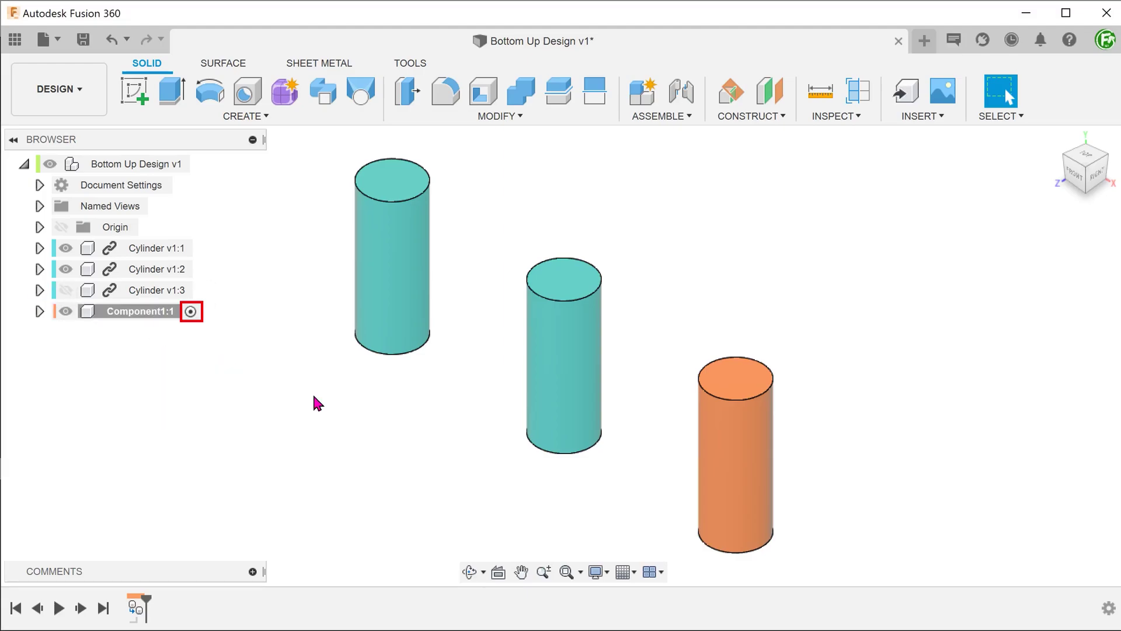
Step: Fillet the orange cylinder's top edge with a 5 mm radius
left_click(713, 395)
type("5")
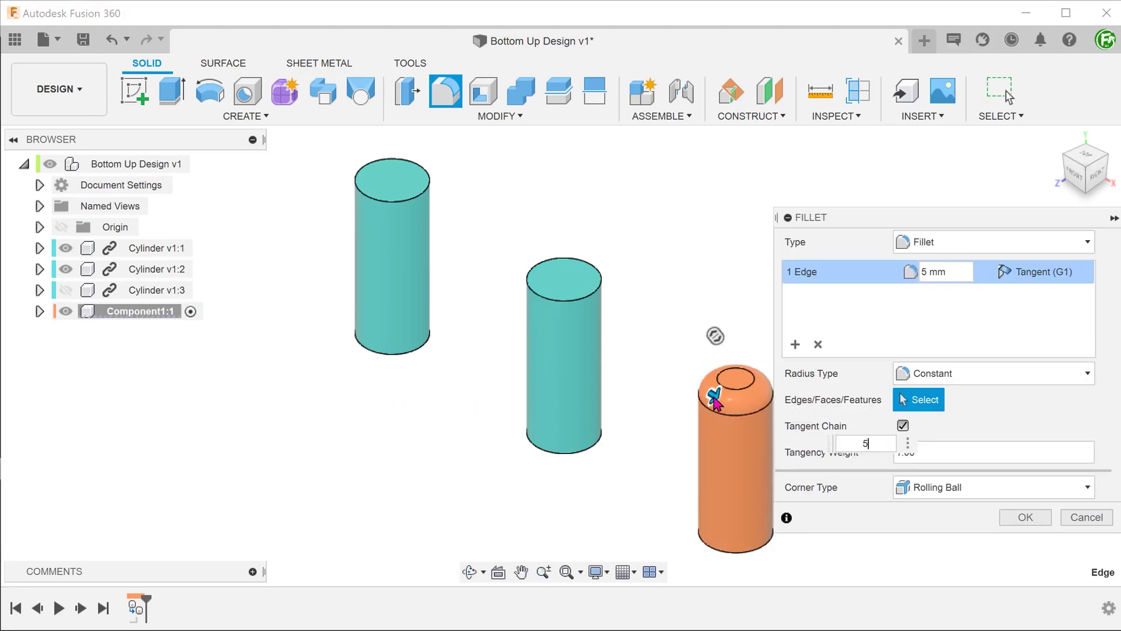
left_click(1026, 517)
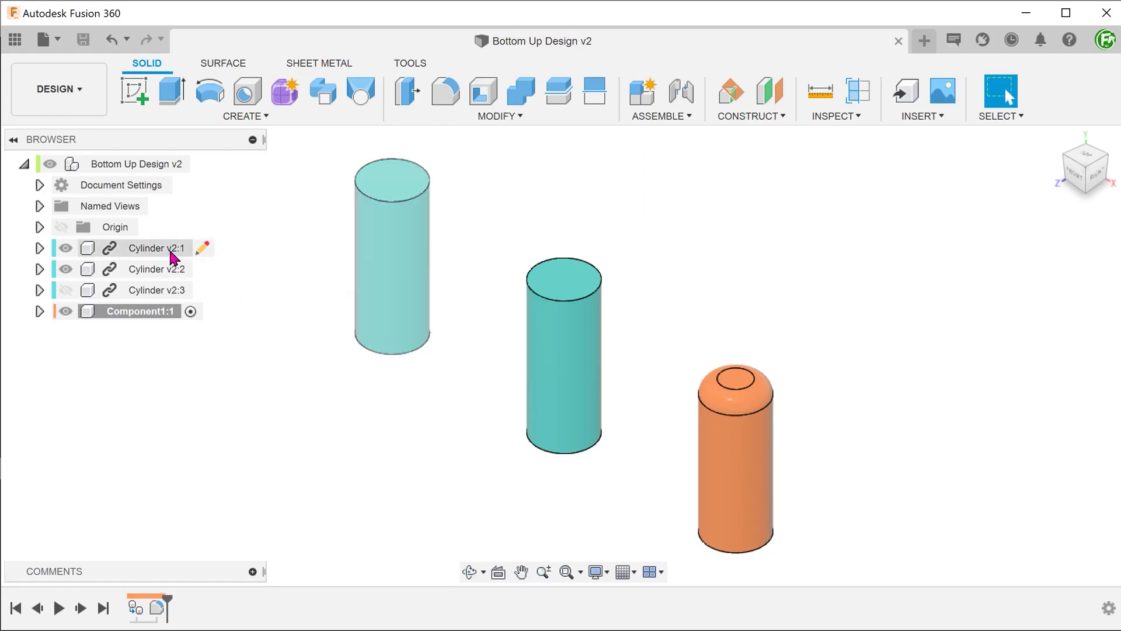
Step: In Cylinder v2:1, dimension Sketch1's circle to a 40 mm diameter, then finish and end in-place editing
left_click(201, 256)
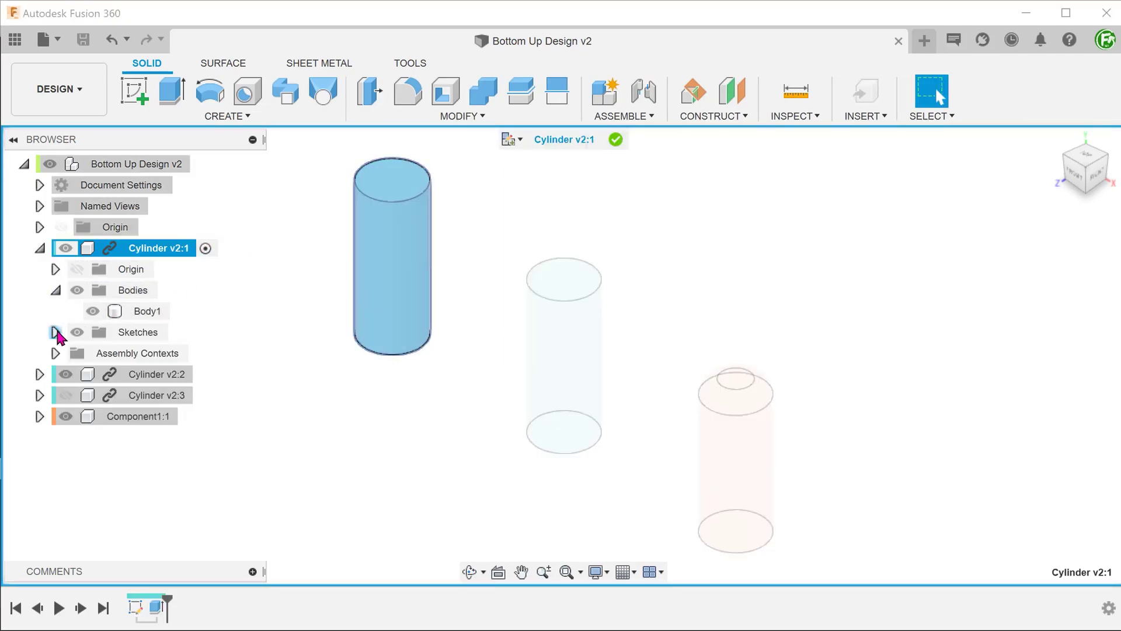
left_click(56, 332)
left_click(114, 352)
right_click(149, 355)
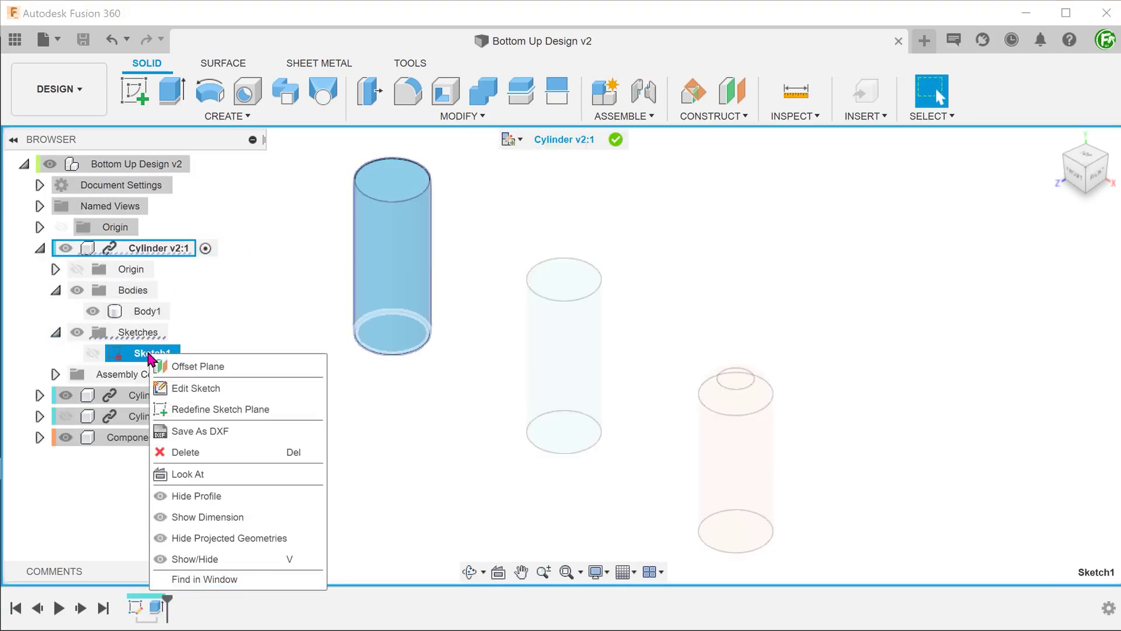
left_click(202, 389)
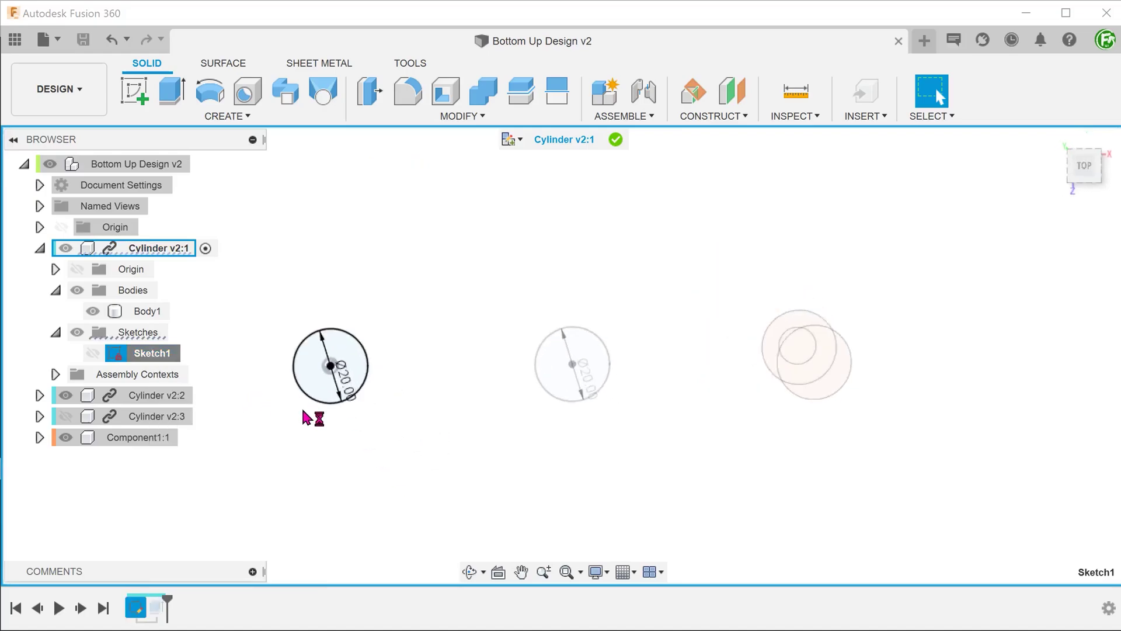
key("d")
left_click(327, 368)
left_click(338, 373)
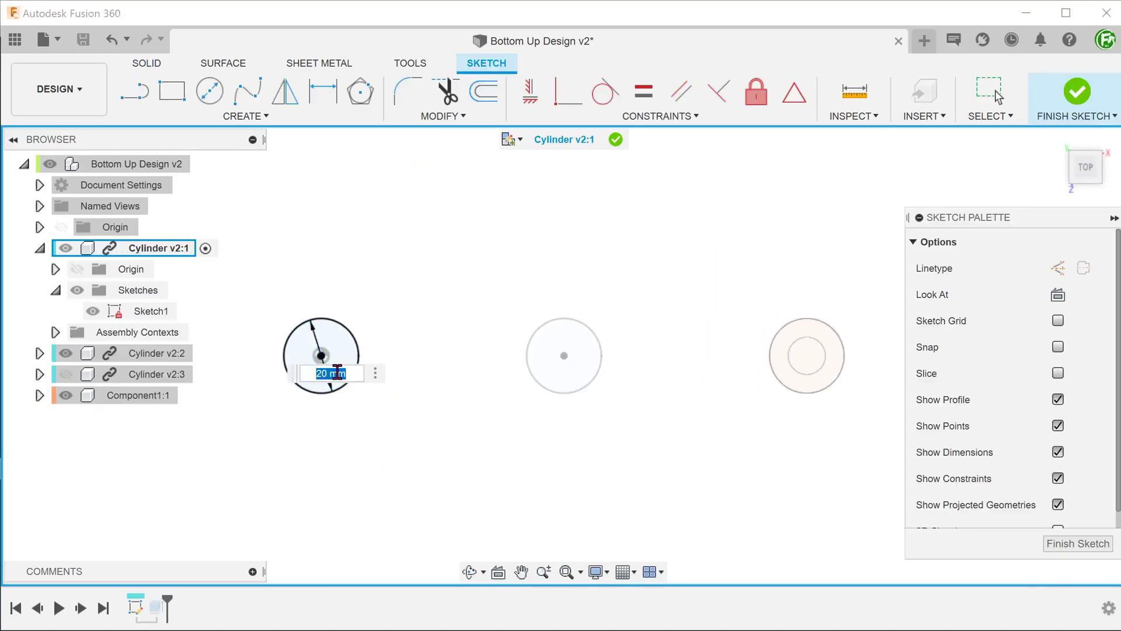
type("40")
key("Return")
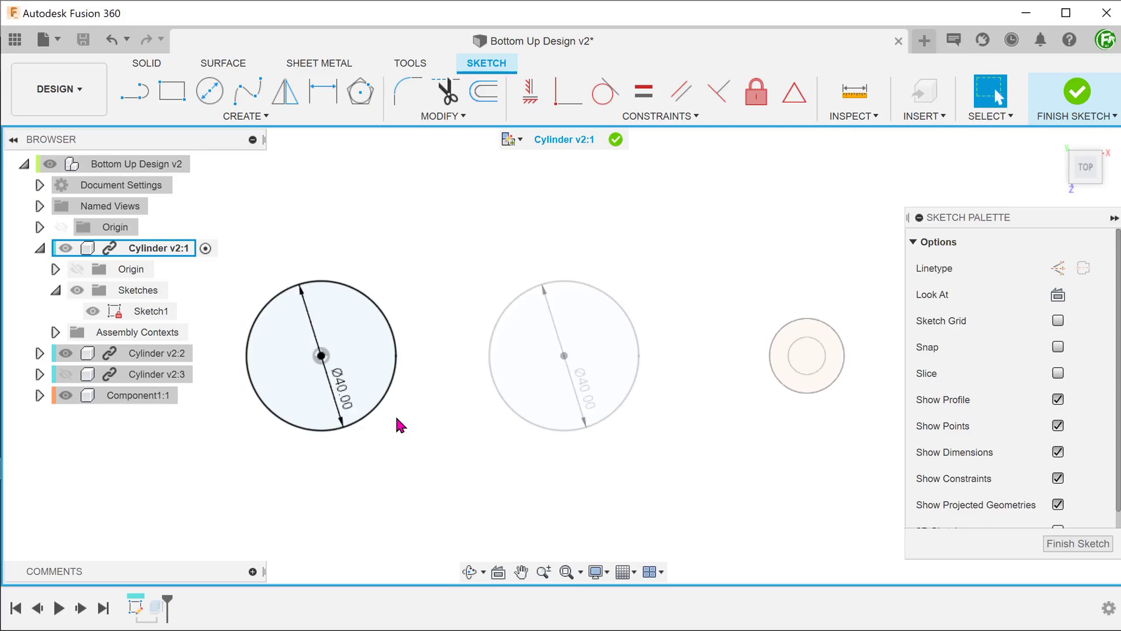
left_click(1050, 112)
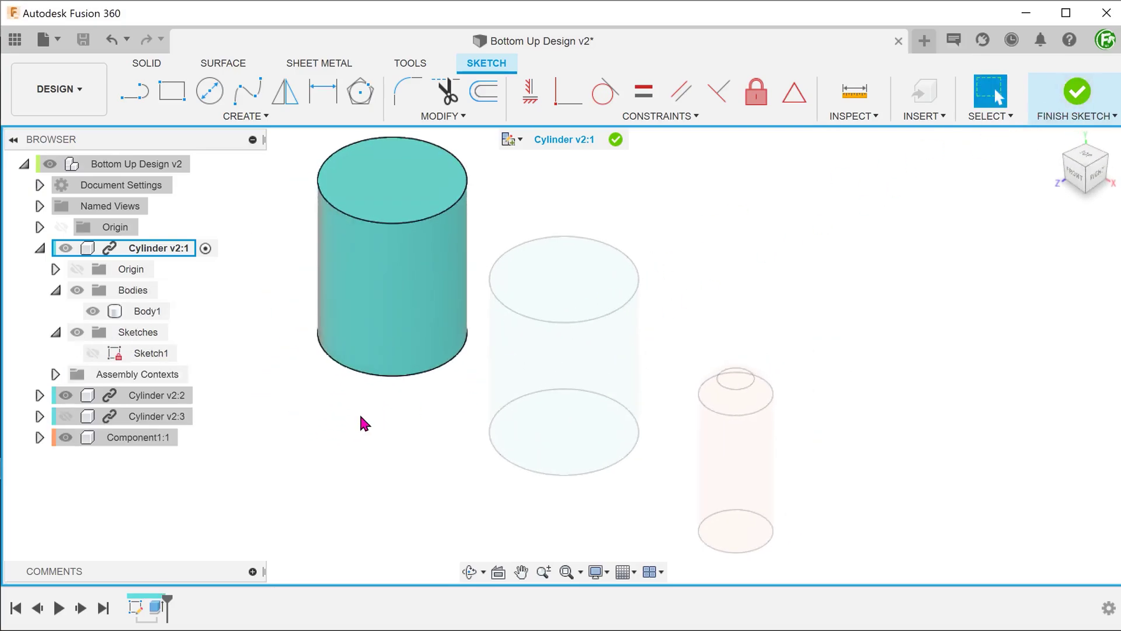
left_click(616, 140)
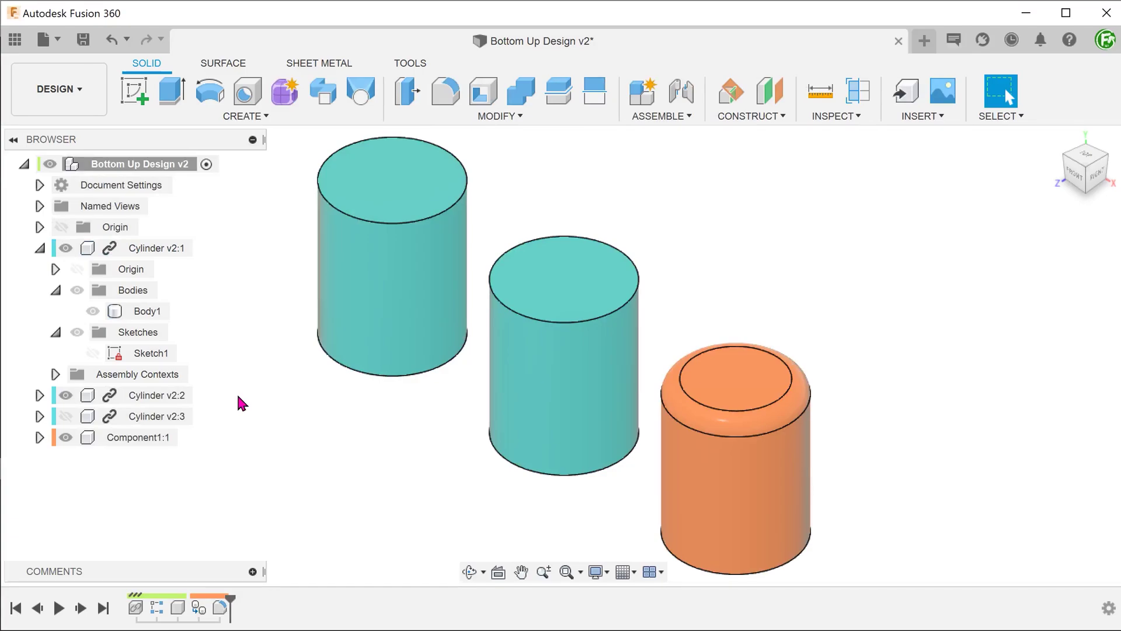